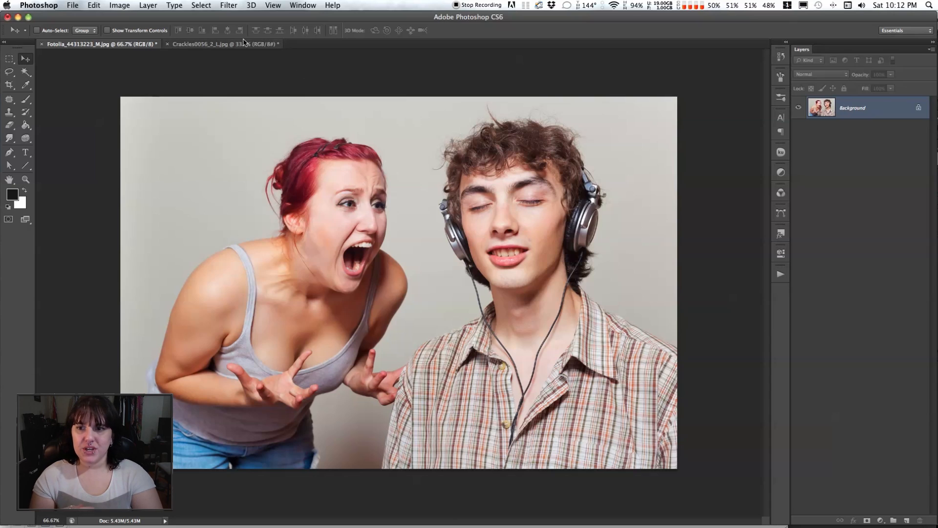
# Lasso the heavily peeling upper area of the cracked paint image and add a layer mask from that selection.
pyautogui.click(229, 45)
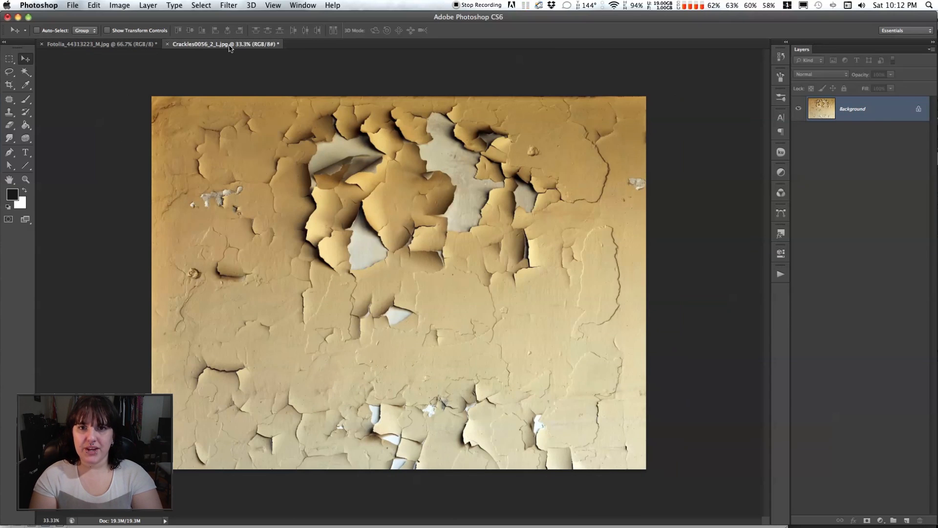
pyautogui.click(98, 44)
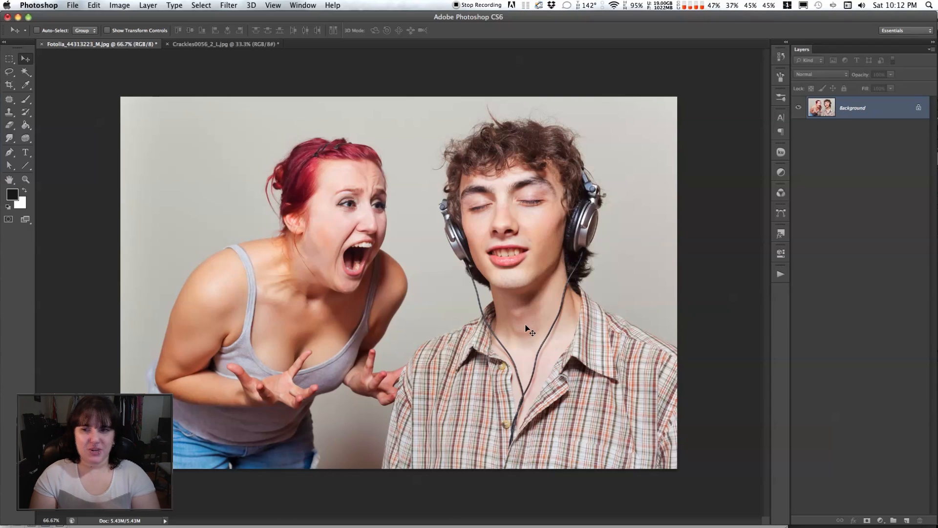
pyautogui.click(213, 45)
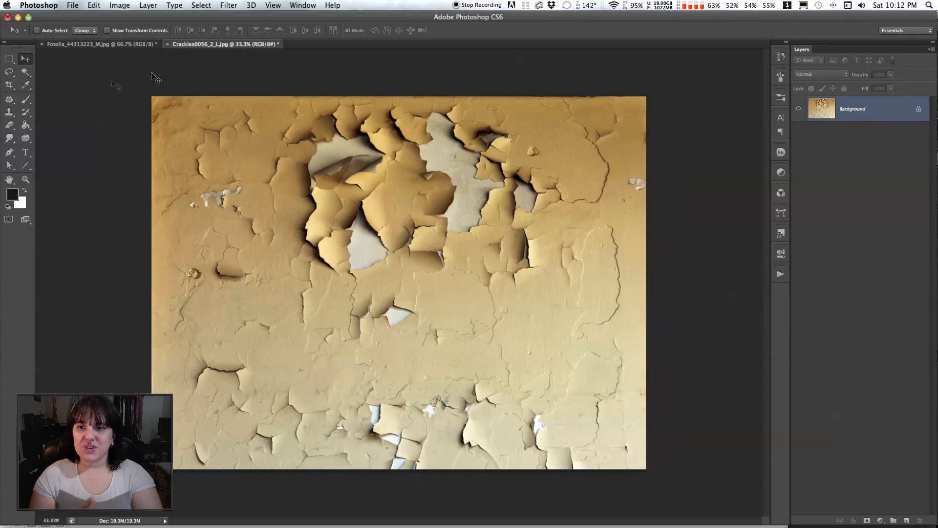
pyautogui.click(10, 73)
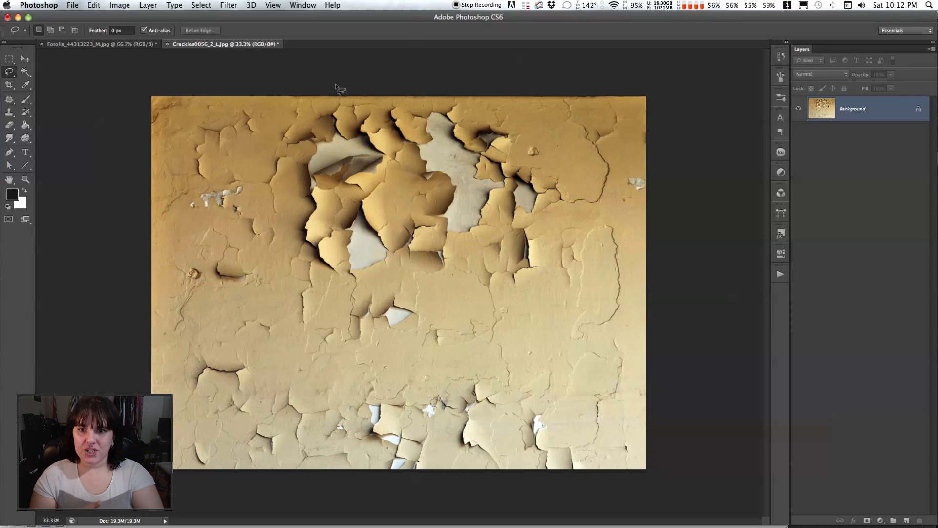
pyautogui.moveTo(220, 270)
pyautogui.mouseDown()
pyautogui.moveTo(376, 374)
pyautogui.moveTo(650, 250)
pyautogui.mouseUp()
pyautogui.moveTo(544, 36); pyautogui.dragTo(545, 38)
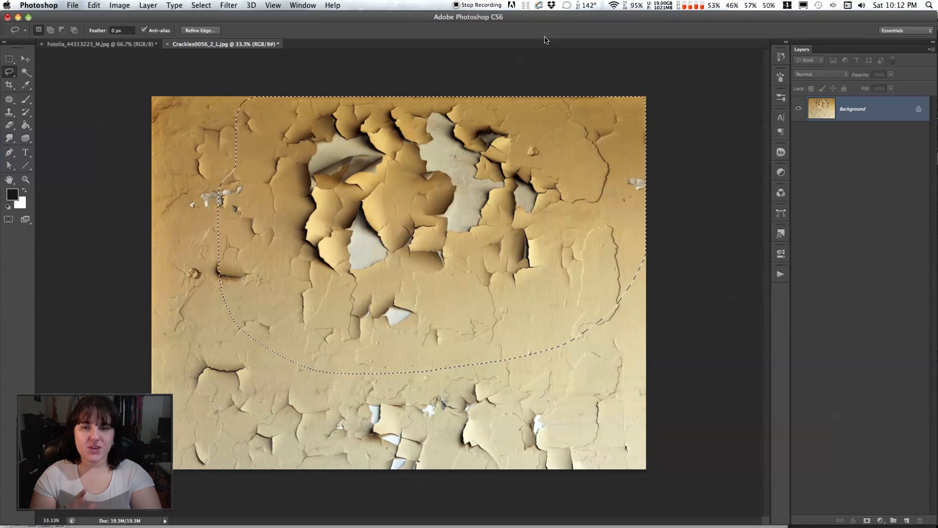
pyautogui.moveTo(560, 124); pyautogui.dragTo(550, 124)
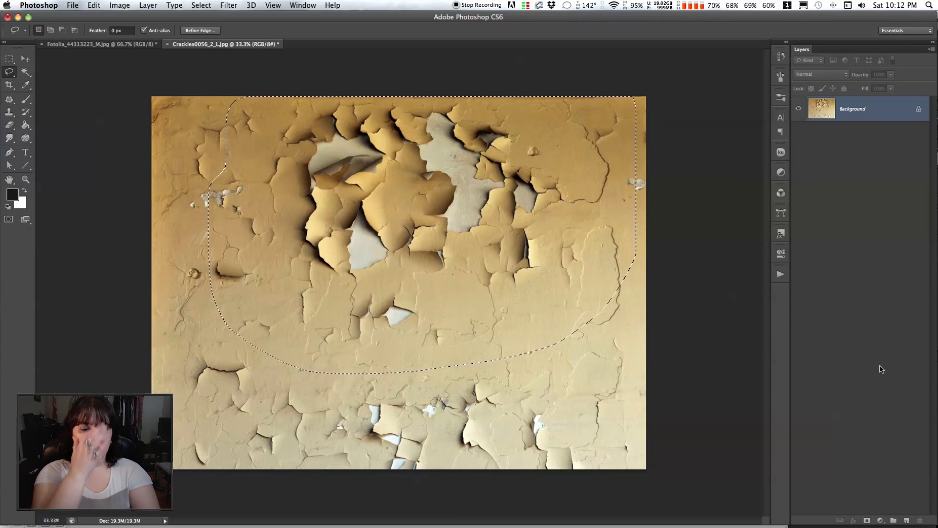
pyautogui.click(866, 521)
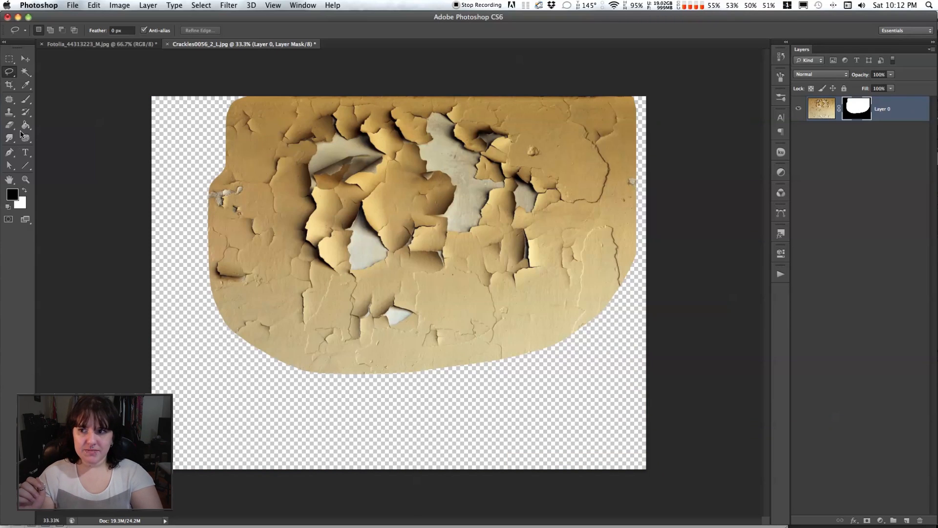
# Copy the masked paint texture into the photo of the couple and scale it down to 13.40%.
pyautogui.click(26, 58)
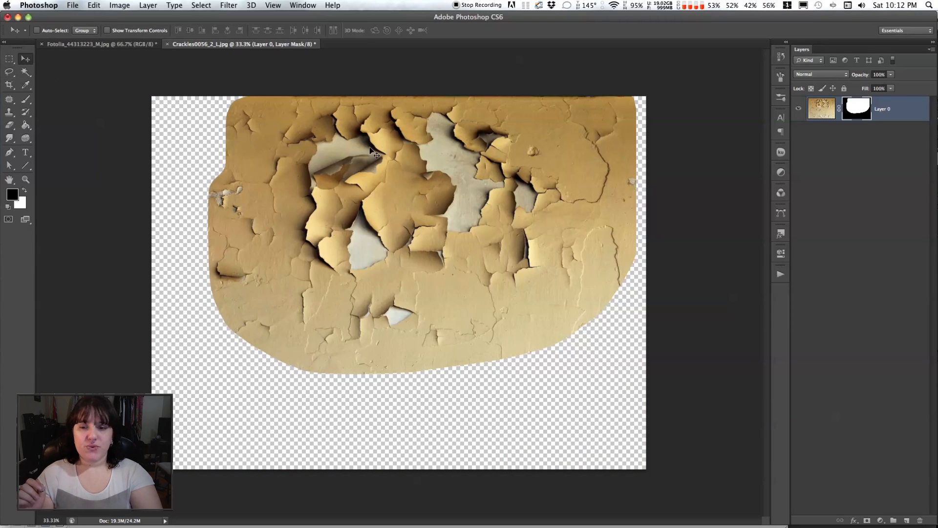
pyautogui.moveTo(288, 119); pyautogui.dragTo(198, 168)
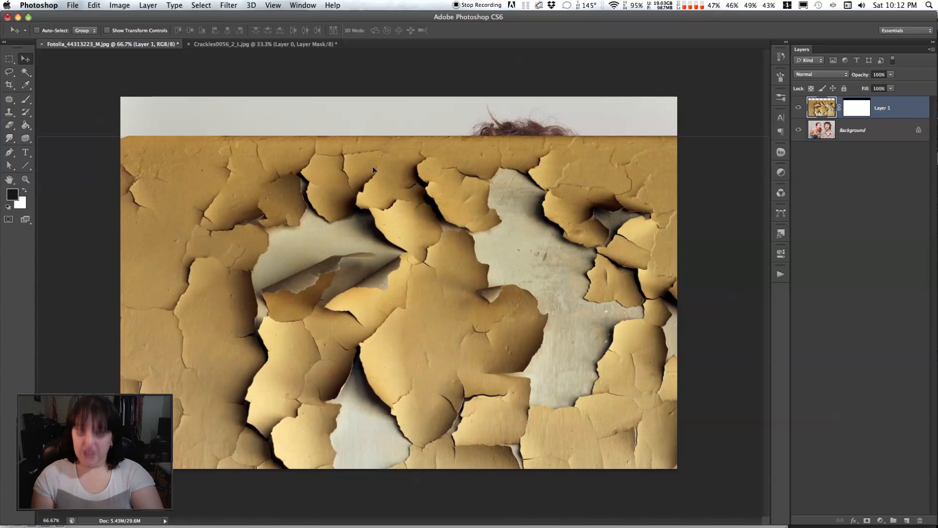
pyautogui.press('super+t')
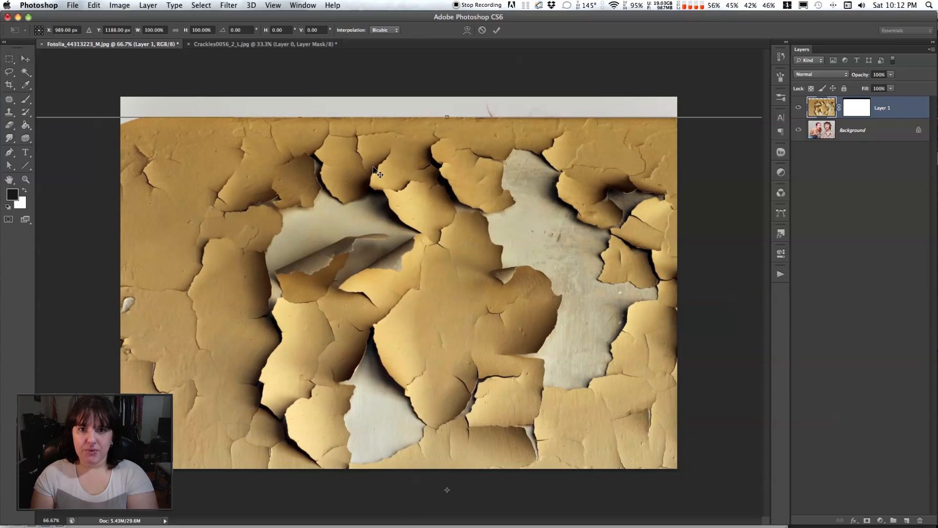
pyautogui.moveTo(263, 175); pyautogui.dragTo(441, 167)
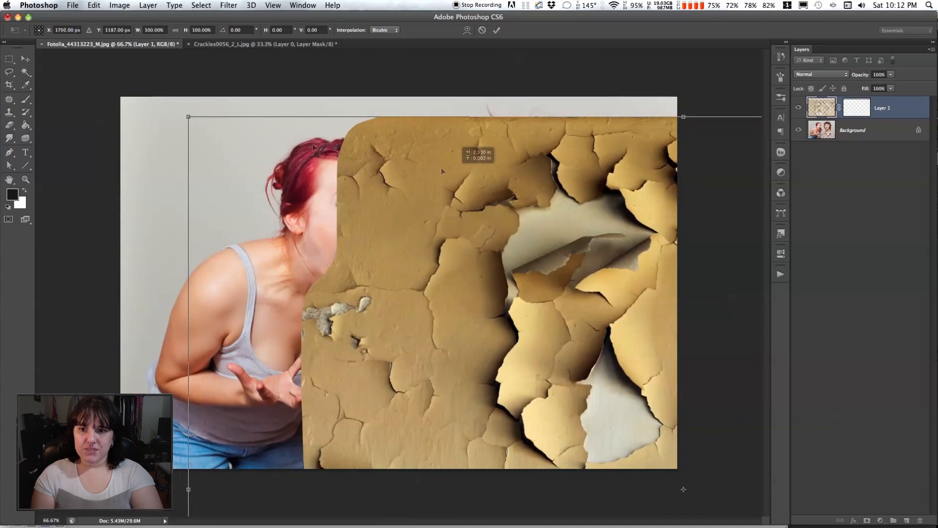
pyautogui.moveTo(189, 117); pyautogui.dragTo(579, 391)
pyautogui.moveTo(653, 429); pyautogui.dragTo(262, 181)
pyautogui.moveTo(145, 131); pyautogui.dragTo(434, 350)
pyautogui.moveTo(552, 391); pyautogui.dragTo(227, 105)
pyautogui.moveTo(219, 157); pyautogui.dragTo(433, 332)
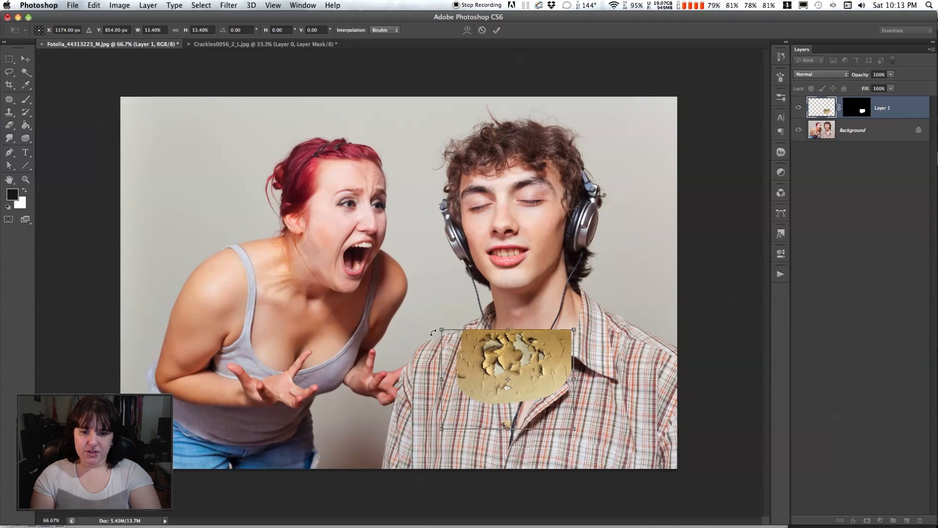
# Rotate the paint texture to -90° and place it over the screaming woman's cheek.
pyautogui.moveTo(603, 338); pyautogui.dragTo(571, 458)
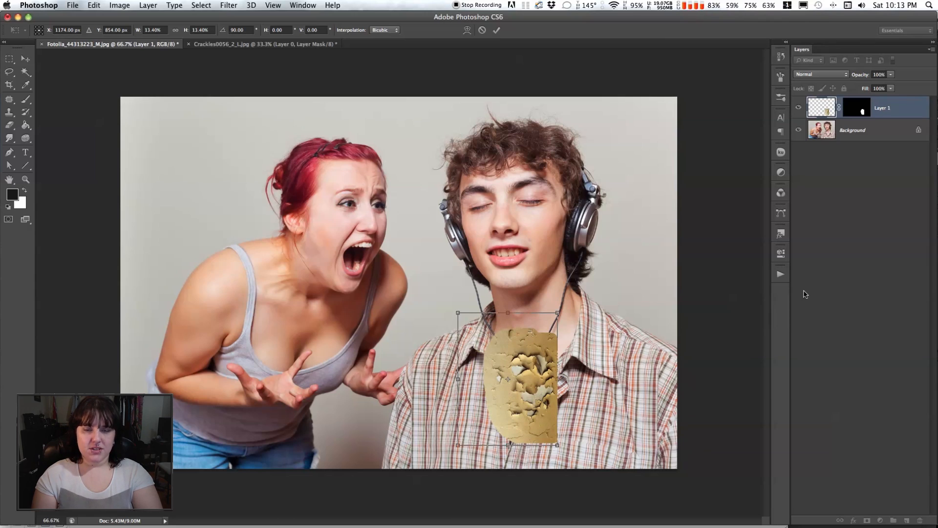
pyautogui.moveTo(495, 317); pyautogui.dragTo(251, 161)
pyautogui.moveTo(281, 198); pyautogui.dragTo(281, 198)
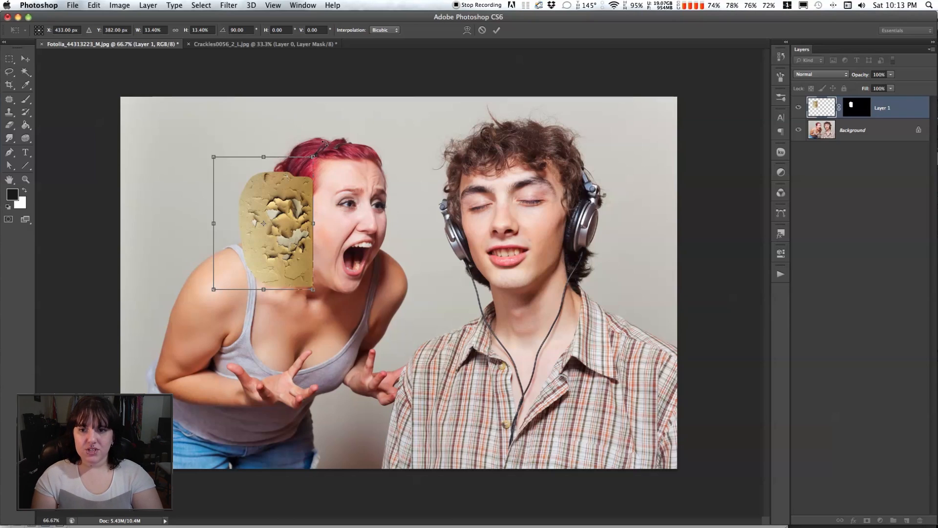
pyautogui.moveTo(330, 142); pyautogui.dragTo(191, 311)
pyautogui.moveTo(276, 199); pyautogui.dragTo(356, 209)
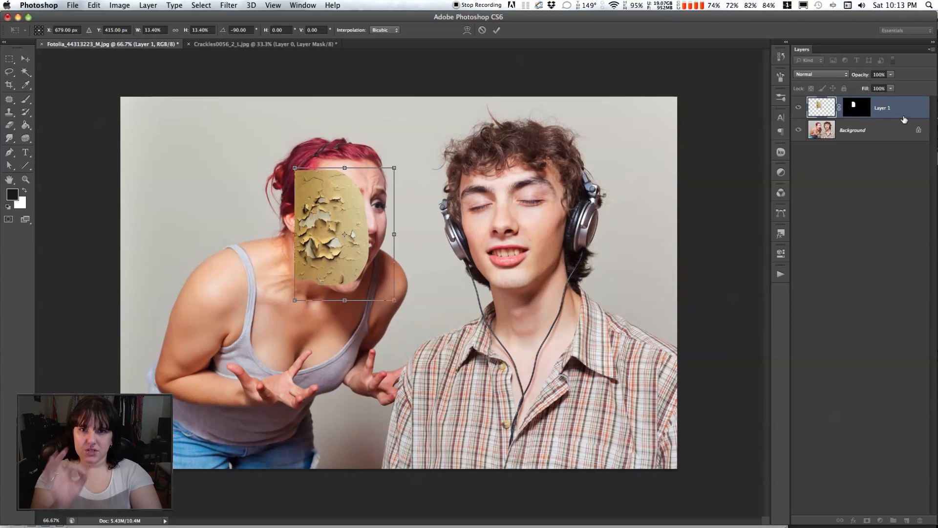
# Lower the paint layer's opacity to 51% and apply the pending transformation.
pyautogui.click(890, 76)
pyautogui.moveTo(874, 87); pyautogui.dragTo(867, 88)
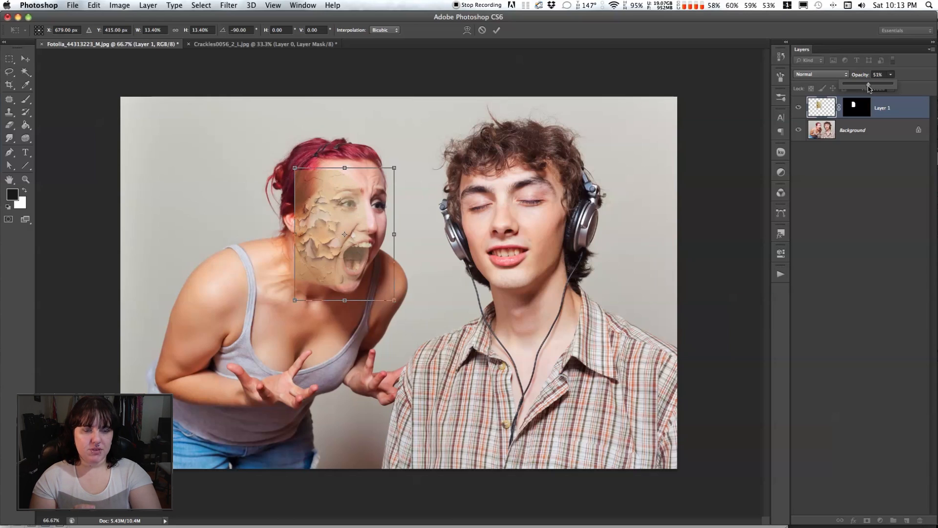
pyautogui.press('z')
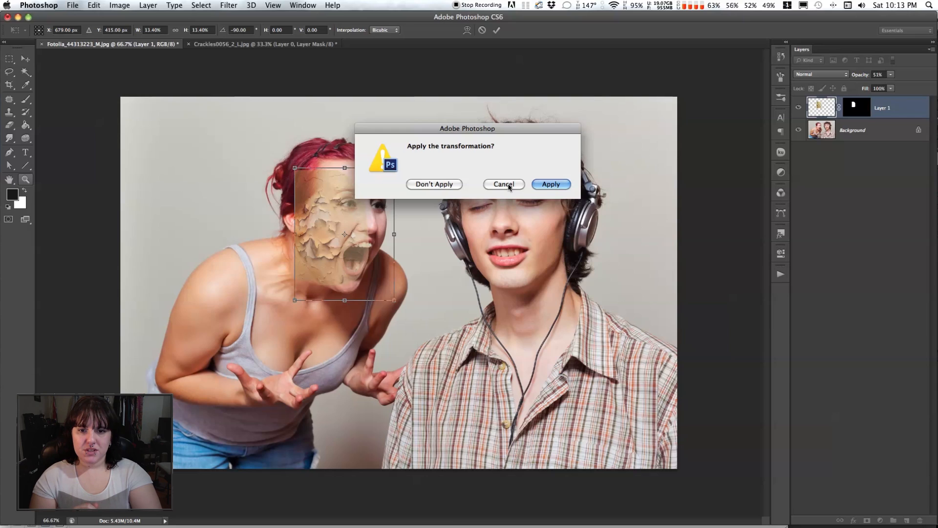
pyautogui.click(557, 184)
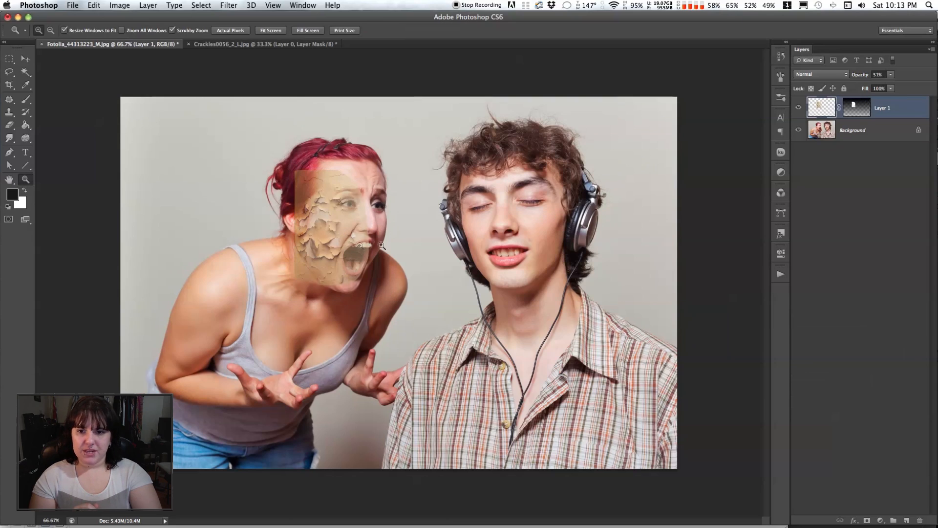
# Nudge the semi-transparent paint texture into a better position on the woman's cheek at 200% magnification.
pyautogui.click(306, 219)
pyautogui.click(306, 220)
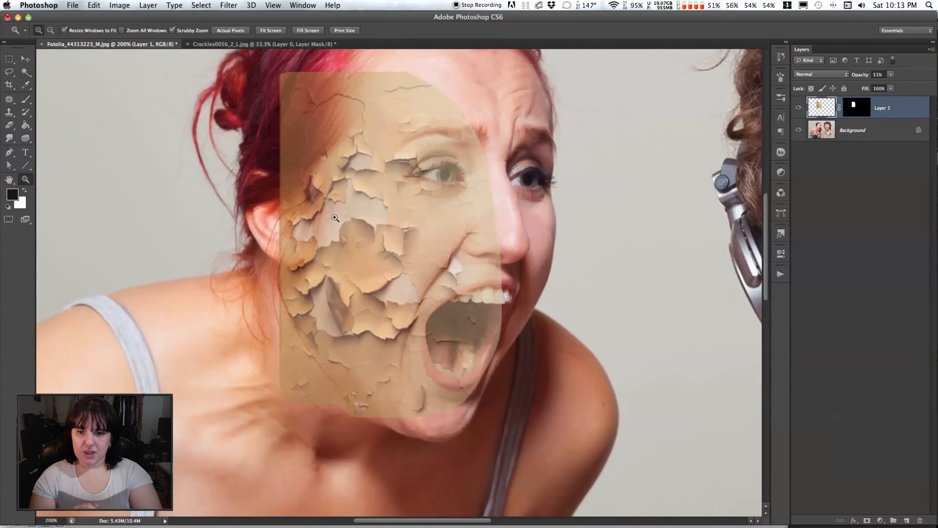
pyautogui.click(335, 218)
pyautogui.click(25, 63)
pyautogui.moveTo(431, 223); pyautogui.dragTo(438, 232)
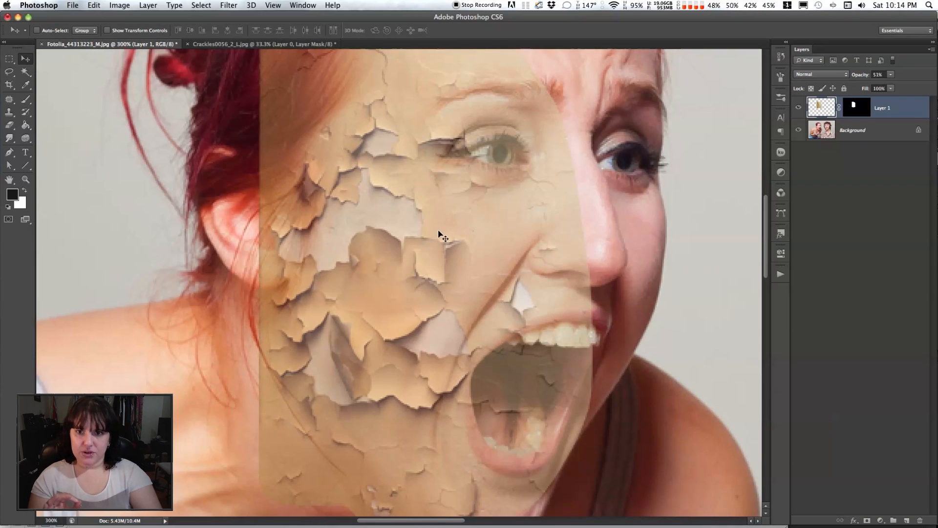
pyautogui.click(26, 177)
pyautogui.click(49, 31)
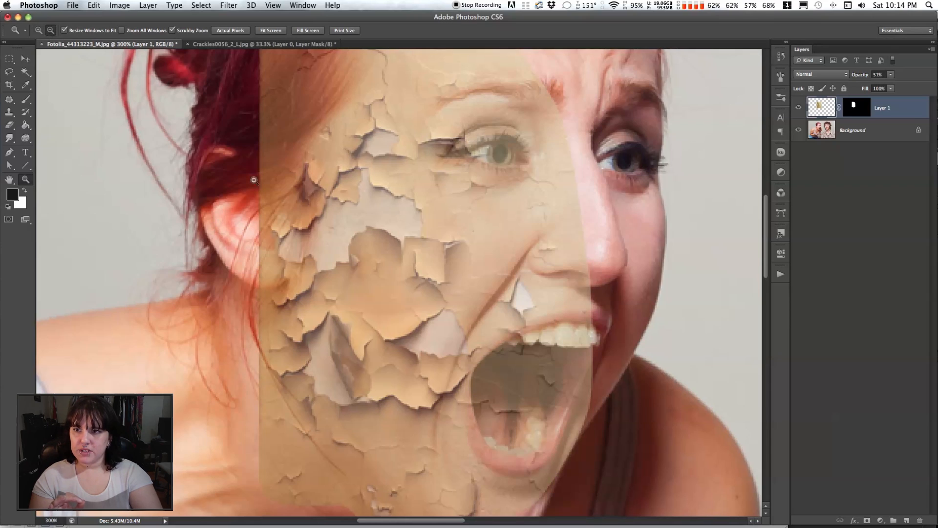
pyautogui.click(449, 303)
pyautogui.click(26, 59)
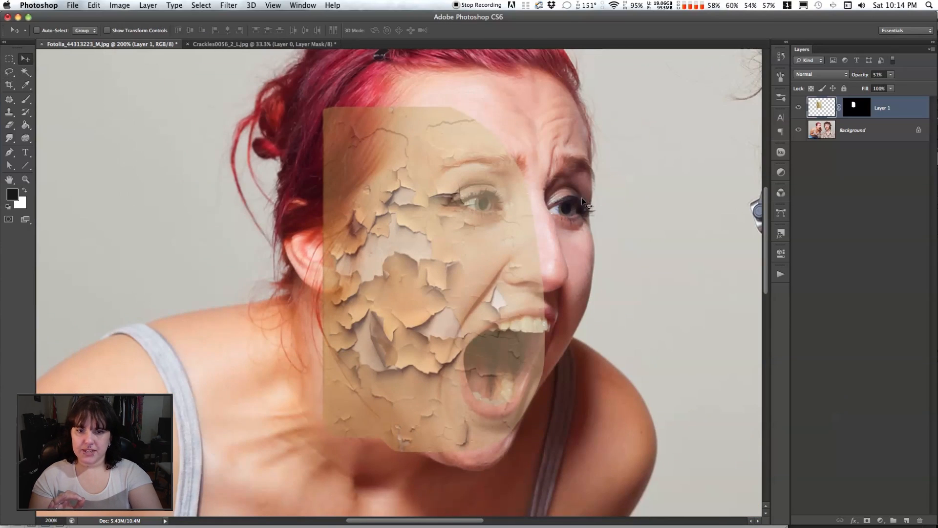
pyautogui.moveTo(410, 253); pyautogui.dragTo(414, 259)
# Scale the paint texture to about 77%, rotate it about 8° clockwise and fit it against the cheek.
pyautogui.press('super+t')
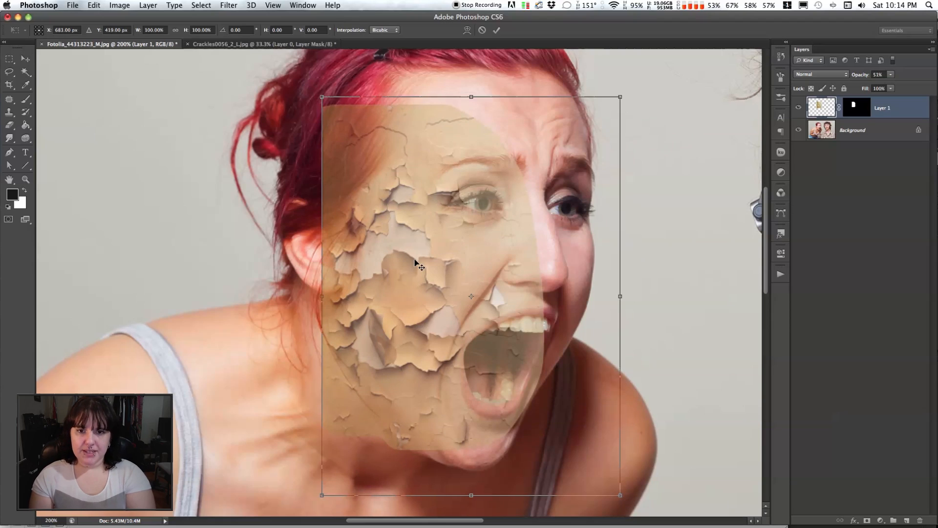
pyautogui.moveTo(621, 95); pyautogui.dragTo(626, 159)
pyautogui.moveTo(402, 297); pyautogui.dragTo(421, 276)
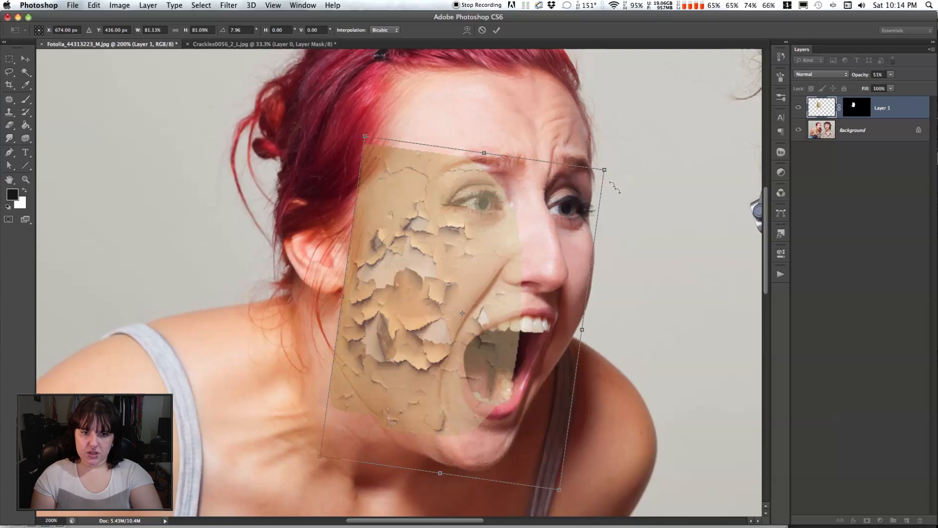
pyautogui.moveTo(604, 170); pyautogui.dragTo(593, 180)
pyautogui.moveTo(502, 225); pyautogui.dragTo(502, 223)
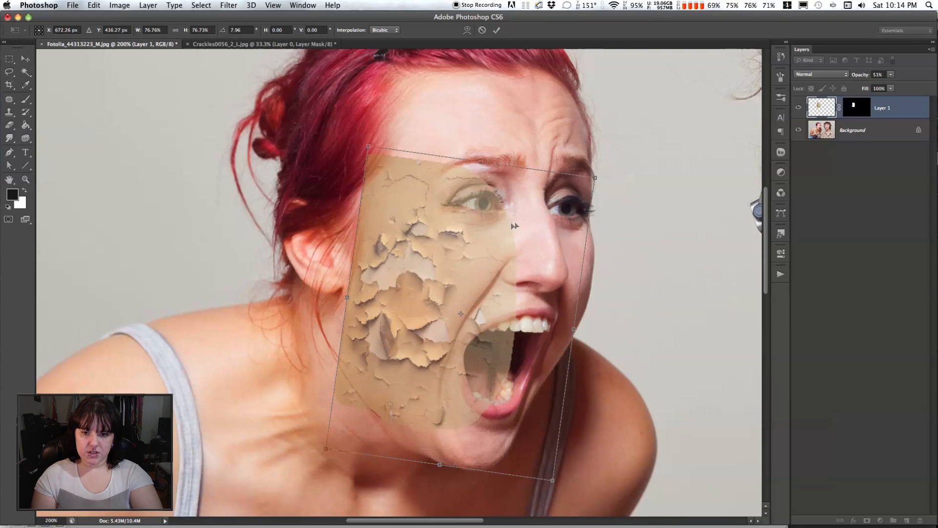
pyautogui.press('Return')
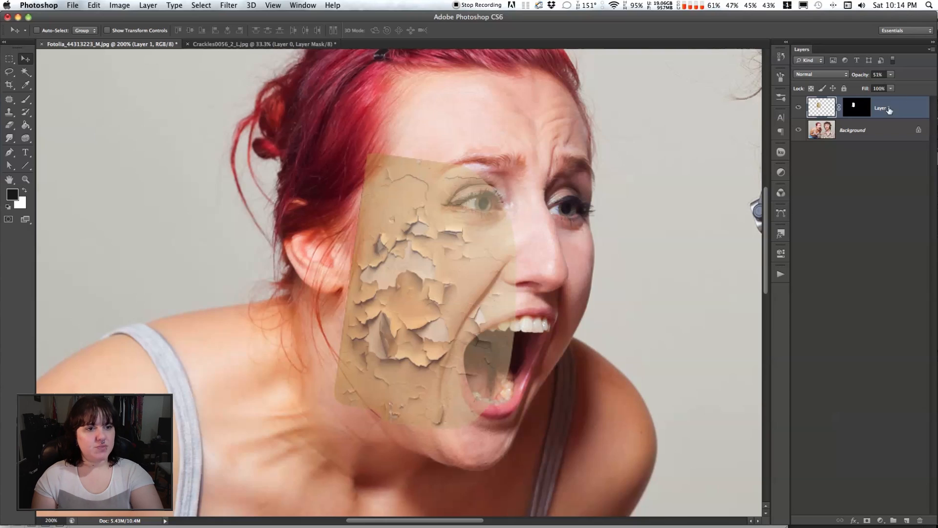
# Set the paint layer's opacity to 100% and make its layer mask active.
pyautogui.click(890, 75)
pyautogui.moveTo(919, 88); pyautogui.dragTo(932, 88)
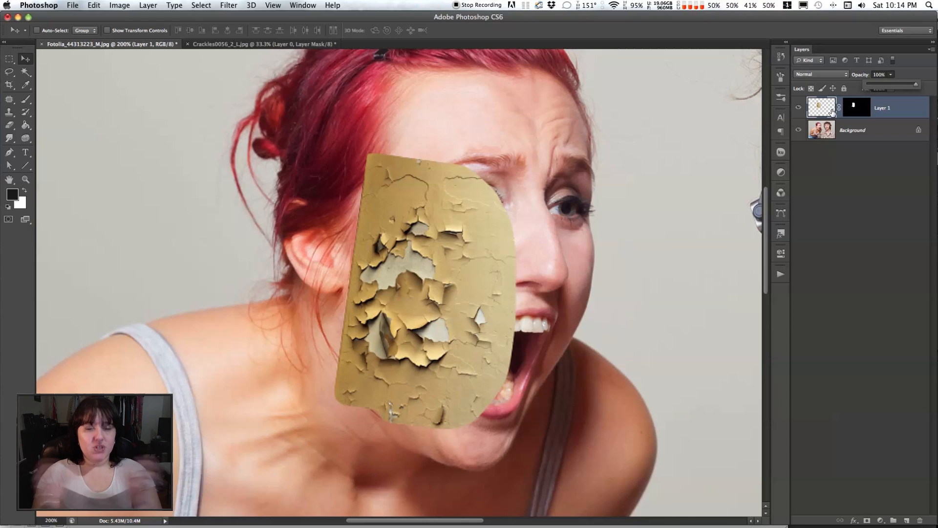
pyautogui.click(857, 111)
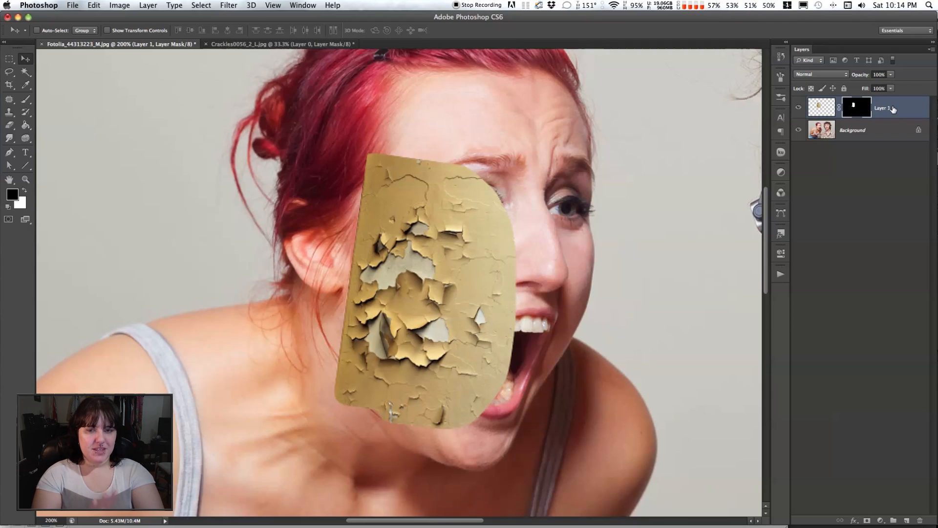
# Put Layer 1 into a new group named "Paint" with Pass Through mode.
pyautogui.click(931, 51)
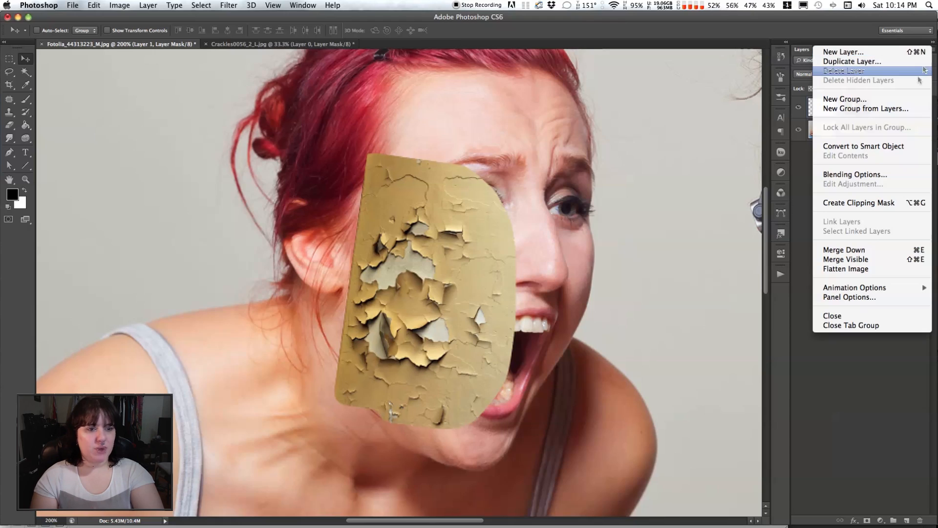
pyautogui.click(868, 110)
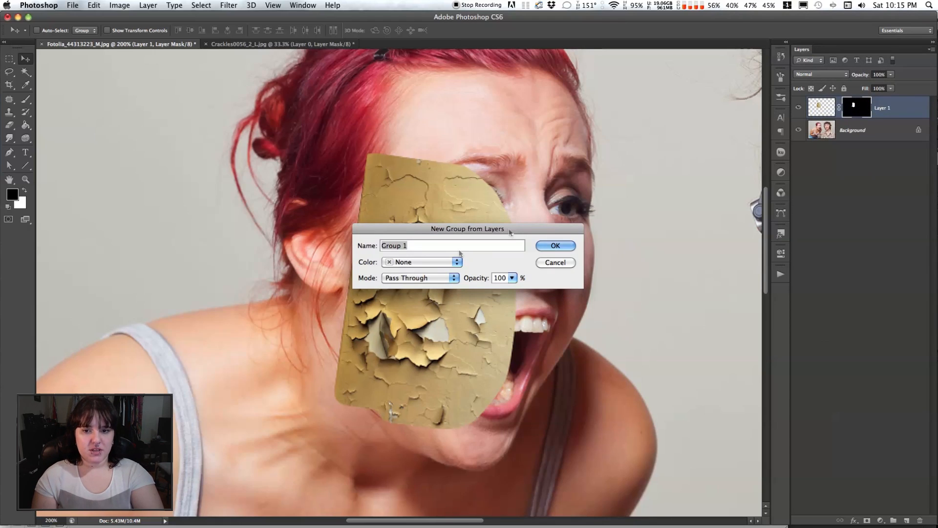
pyautogui.write('Paint')
pyautogui.press('Return')
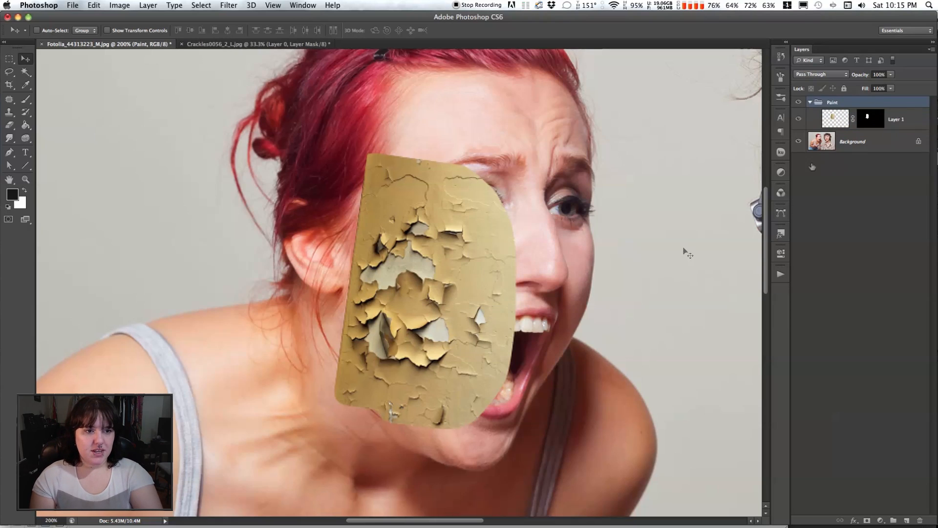
# Examine the Paint group by hiding and showing it and by collapsing and expanding its contents.
pyautogui.click(907, 114)
pyautogui.click(799, 103)
pyautogui.click(799, 102)
pyautogui.click(799, 102)
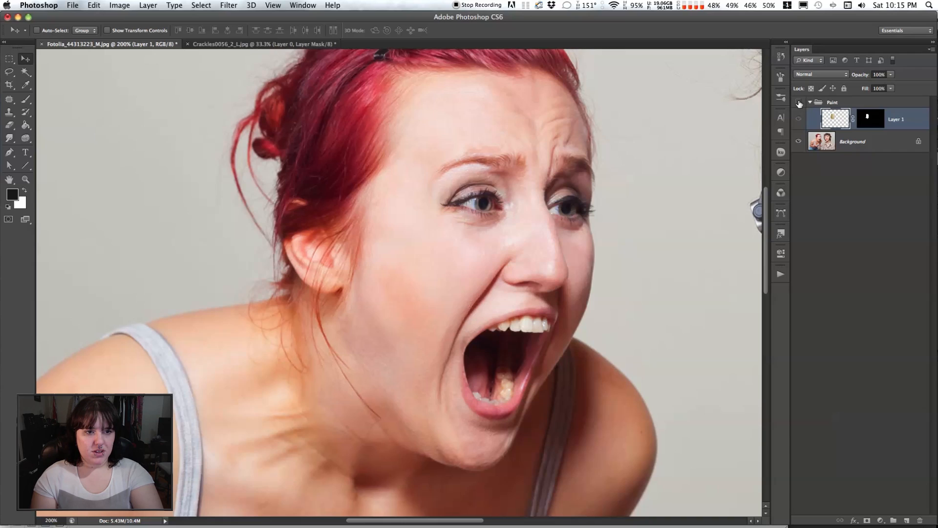
pyautogui.click(799, 102)
pyautogui.click(810, 102)
pyautogui.click(810, 103)
pyautogui.click(809, 103)
pyautogui.click(810, 102)
pyautogui.click(809, 103)
pyautogui.click(809, 102)
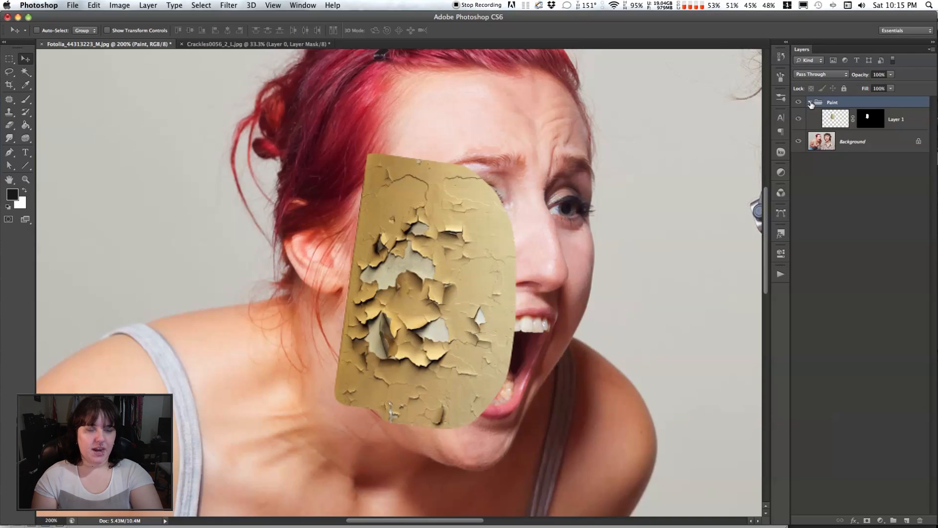
pyautogui.click(810, 102)
pyautogui.click(809, 103)
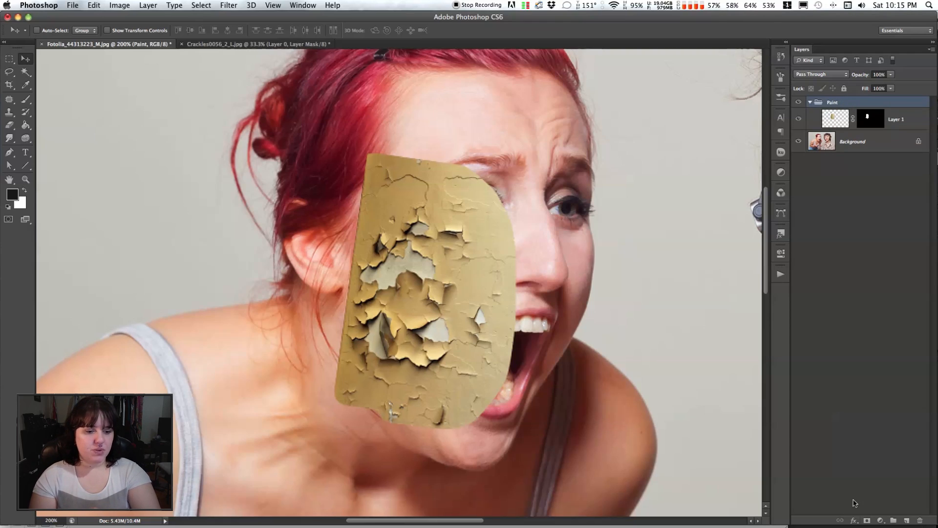
# Add a white layer mask to the Paint group.
pyautogui.click(866, 520)
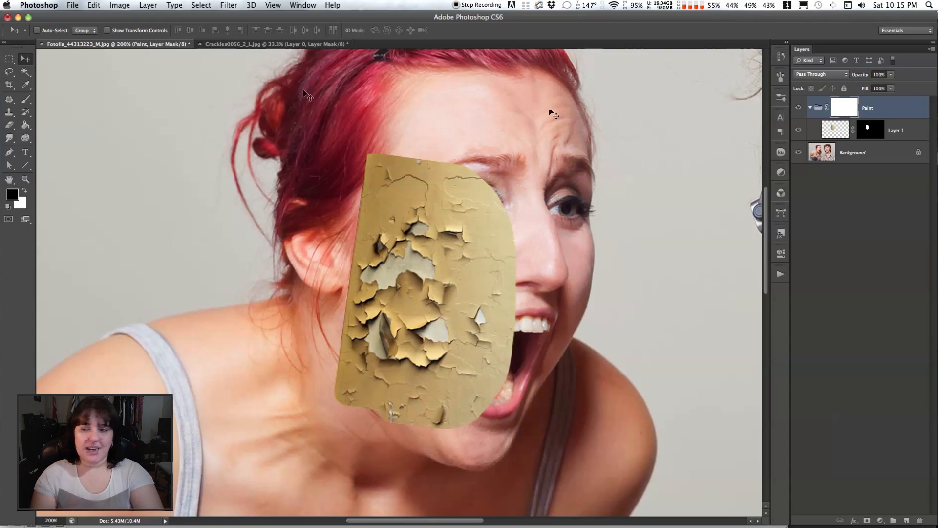
# Set up a soft Brush with a size of 68 px, 0% hardness and 40% opacity.
pyautogui.click(25, 100)
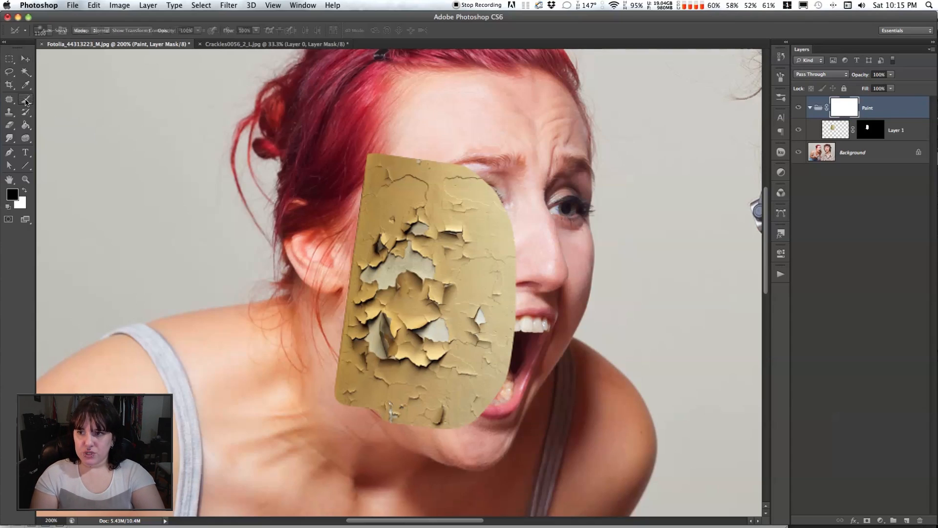
pyautogui.click(50, 32)
pyautogui.click(95, 47)
pyautogui.write('104')
pyautogui.press('Return')
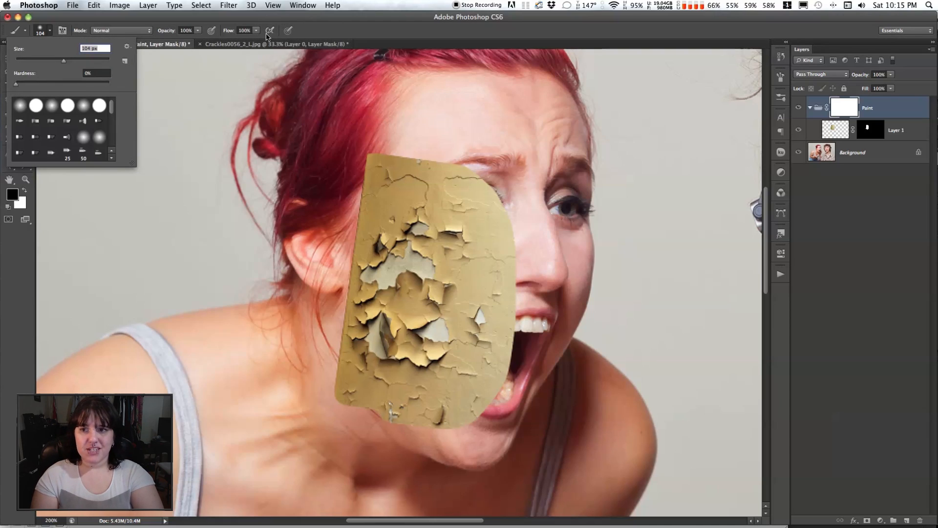
pyautogui.click(298, 19)
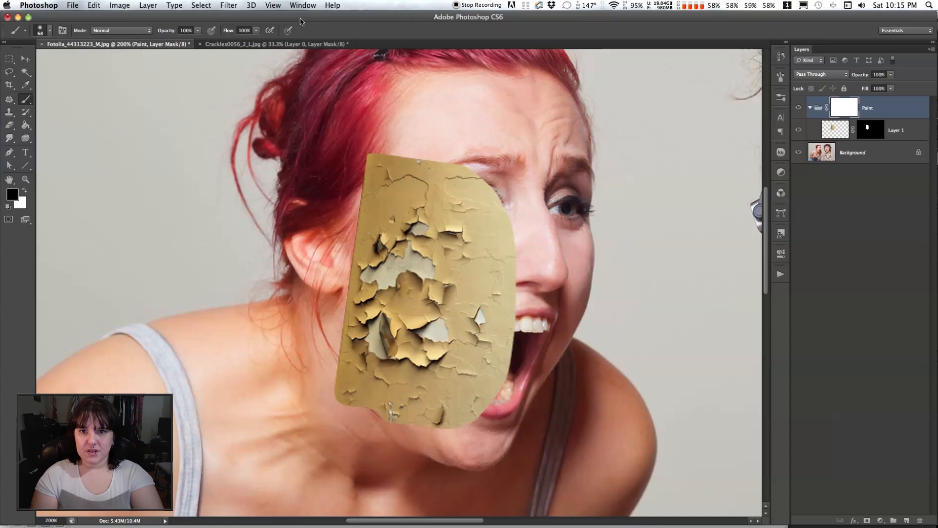
pyautogui.click(198, 31)
pyautogui.moveTo(179, 44); pyautogui.dragTo(169, 45)
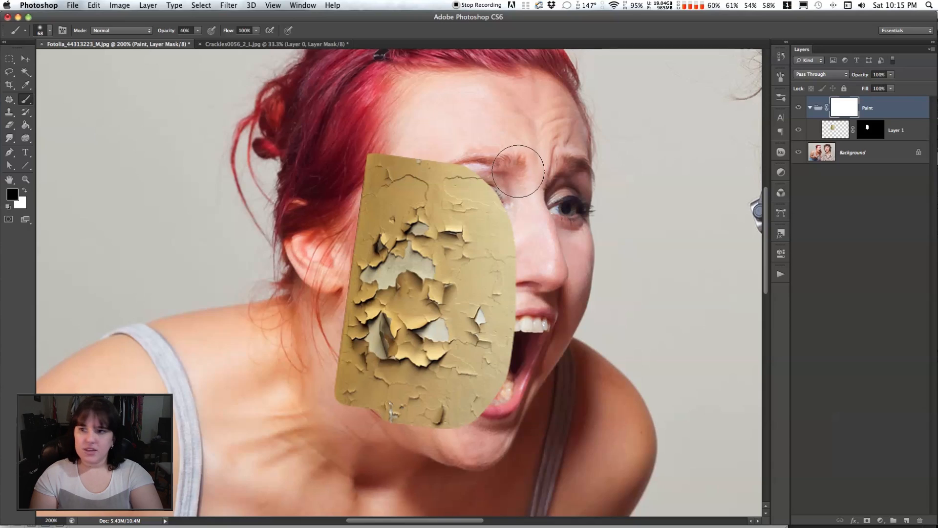
# Paint black on the Paint group's mask around the peeling patch, using a smaller brush for the edge beside the ear and jaw.
pyautogui.moveTo(394, 162)
pyautogui.mouseDown()
pyautogui.moveTo(374, 169)
pyautogui.moveTo(450, 184)
pyautogui.moveTo(492, 210)
pyautogui.moveTo(506, 247)
pyautogui.moveTo(488, 206)
pyautogui.moveTo(458, 174)
pyautogui.mouseUp()
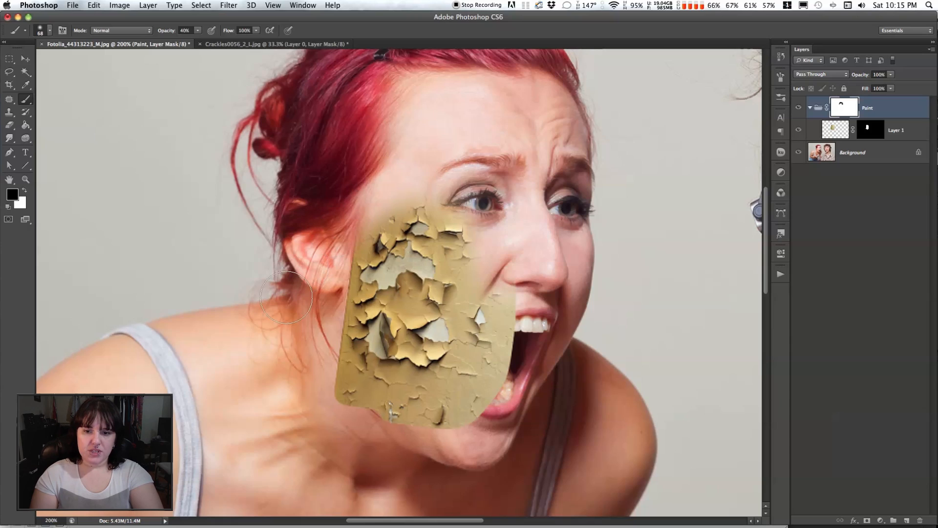
pyautogui.moveTo(506, 370)
pyautogui.mouseDown()
pyautogui.moveTo(501, 342)
pyautogui.moveTo(502, 297)
pyautogui.moveTo(496, 364)
pyautogui.moveTo(441, 428)
pyautogui.moveTo(471, 408)
pyautogui.moveTo(284, 413)
pyautogui.moveTo(468, 418)
pyautogui.moveTo(498, 394)
pyautogui.moveTo(452, 450)
pyautogui.moveTo(470, 425)
pyautogui.moveTo(504, 324)
pyautogui.moveTo(479, 404)
pyautogui.moveTo(491, 378)
pyautogui.moveTo(497, 333)
pyautogui.moveTo(472, 402)
pyautogui.moveTo(487, 371)
pyautogui.moveTo(504, 389)
pyautogui.moveTo(532, 369)
pyautogui.moveTo(394, 434)
pyautogui.moveTo(318, 396)
pyautogui.moveTo(311, 363)
pyautogui.moveTo(339, 403)
pyautogui.moveTo(313, 341)
pyautogui.moveTo(314, 384)
pyautogui.mouseUp()
pyautogui.press('[')
pyautogui.press('[')
pyautogui.press('[')
pyautogui.press('[')
pyautogui.press('[')
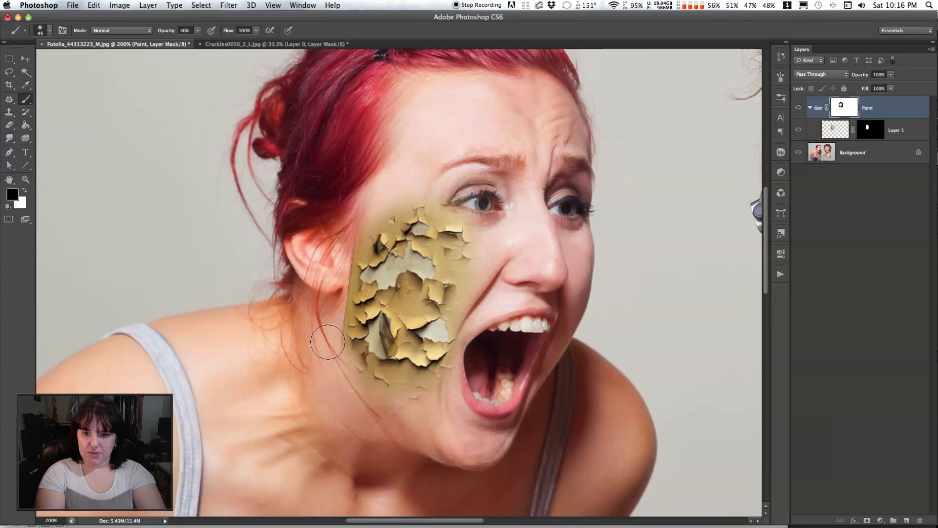
pyautogui.press('[')
pyautogui.moveTo(340, 294)
pyautogui.mouseDown()
pyautogui.moveTo(338, 358)
pyautogui.moveTo(334, 312)
pyautogui.mouseUp()
pyautogui.press('[')
pyautogui.press('[')
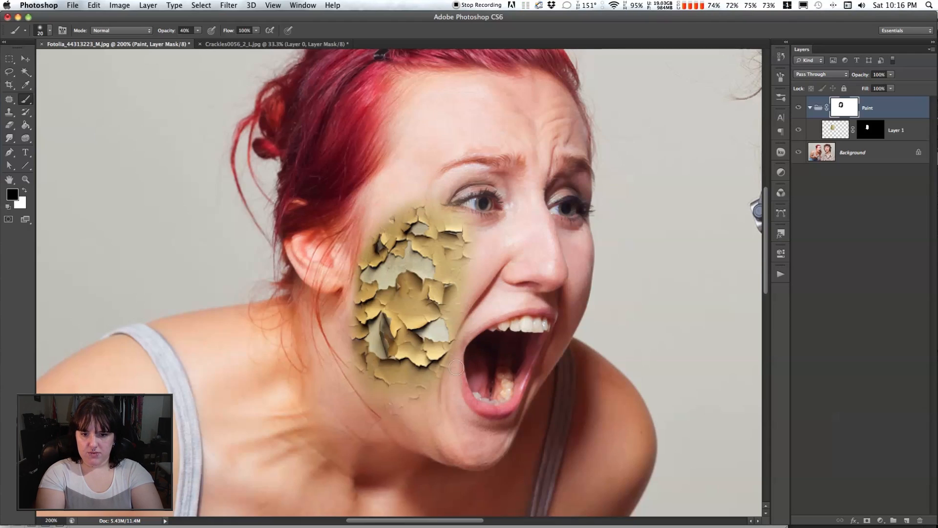
# Set the brush size to 40 px.
pyautogui.press('[')
pyautogui.press('[')
pyautogui.press('[')
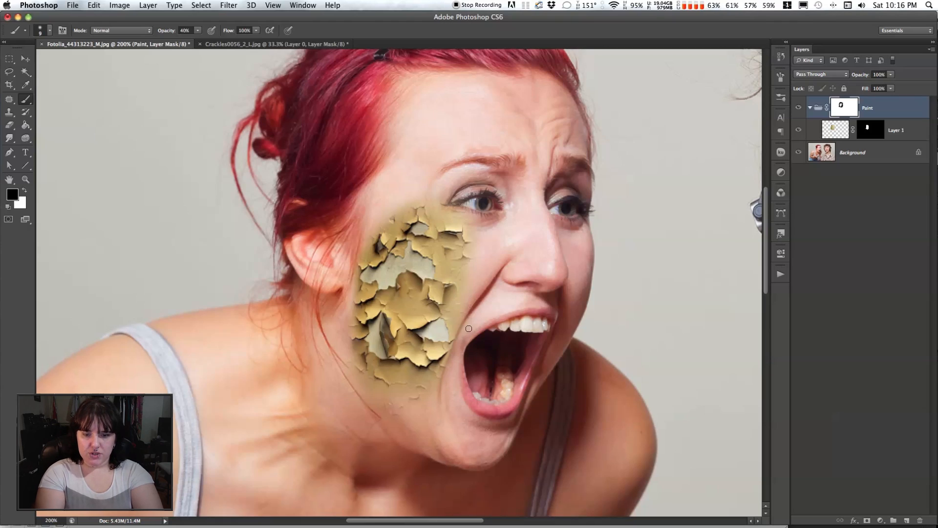
pyautogui.press(']')
pyautogui.press(']')
pyautogui.press(']')
pyautogui.press(']')
pyautogui.press(']')
pyautogui.press(']')
pyautogui.press(']')
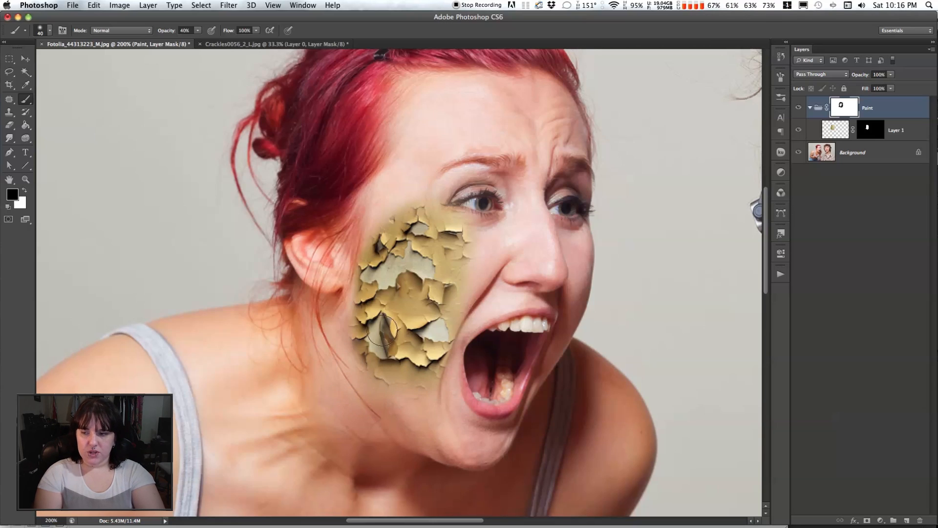
# Paint white on the group mask with a 15 px brush at 20% opacity to restore cracks toward the nose and temple.
pyautogui.click(25, 179)
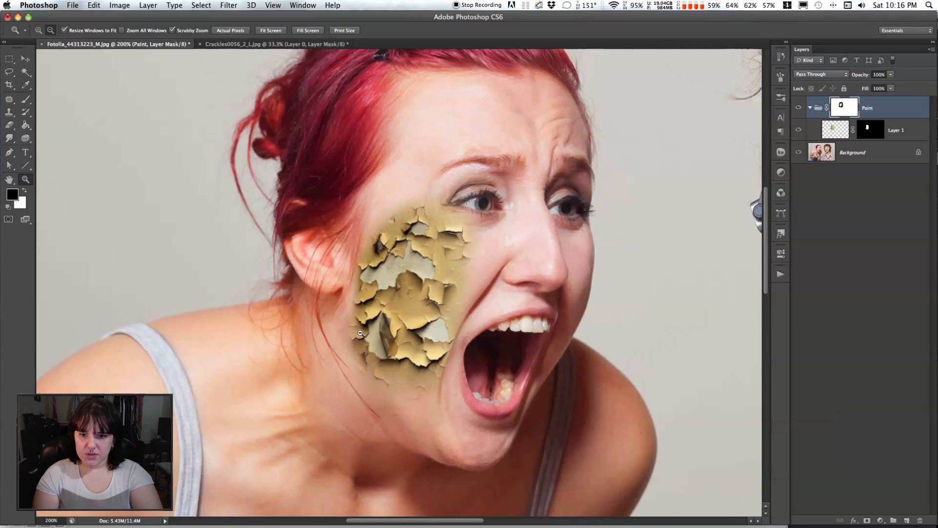
pyautogui.keyDown('alt'); pyautogui.click(353, 318); pyautogui.keyUp('alt')
pyautogui.click(38, 31)
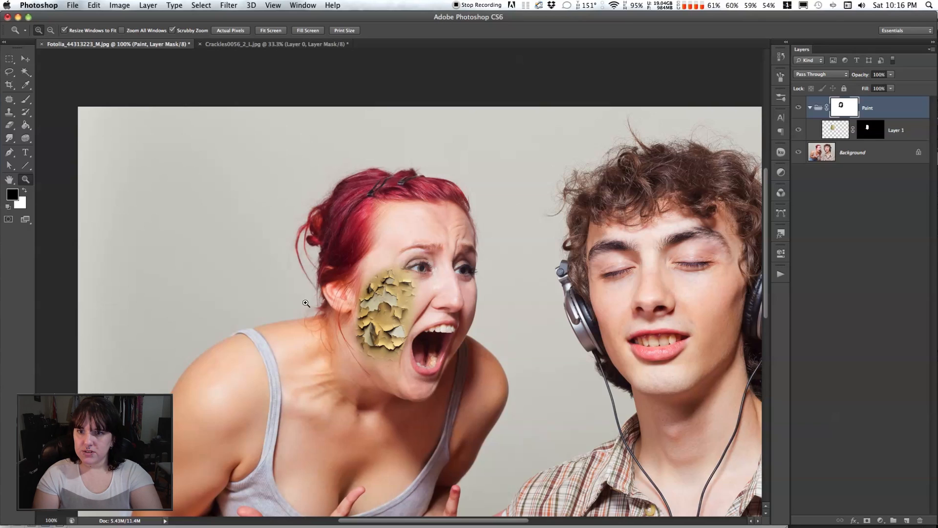
pyautogui.click(378, 350)
pyautogui.click(386, 317)
pyautogui.click(393, 283)
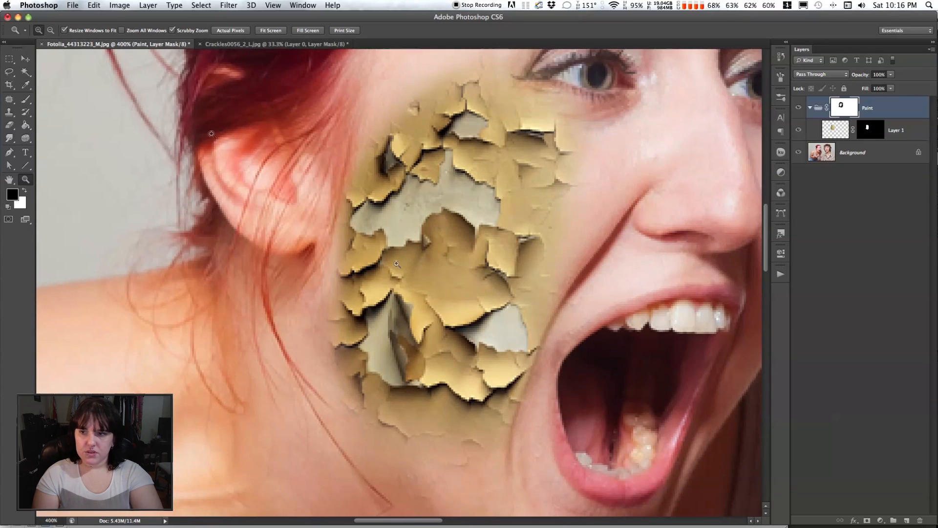
pyautogui.click(26, 99)
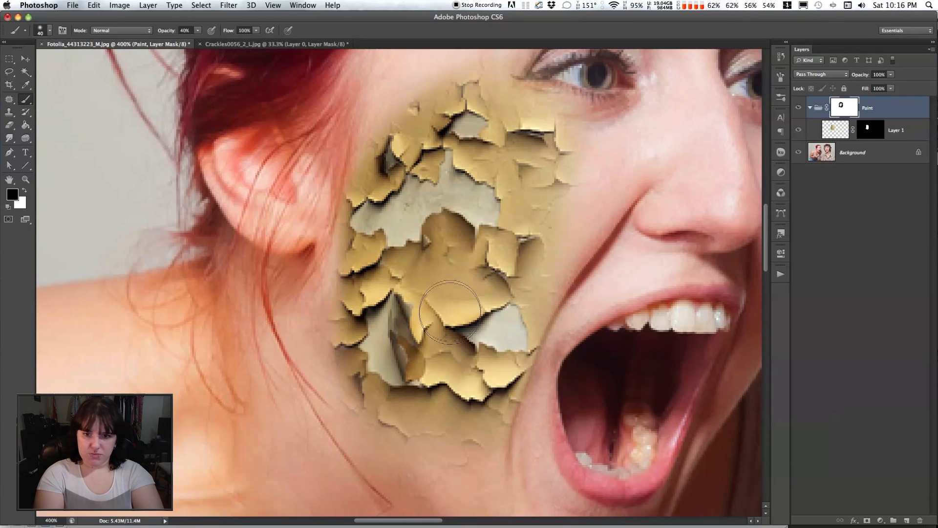
pyautogui.press('[')
pyautogui.press('[')
pyautogui.press('[')
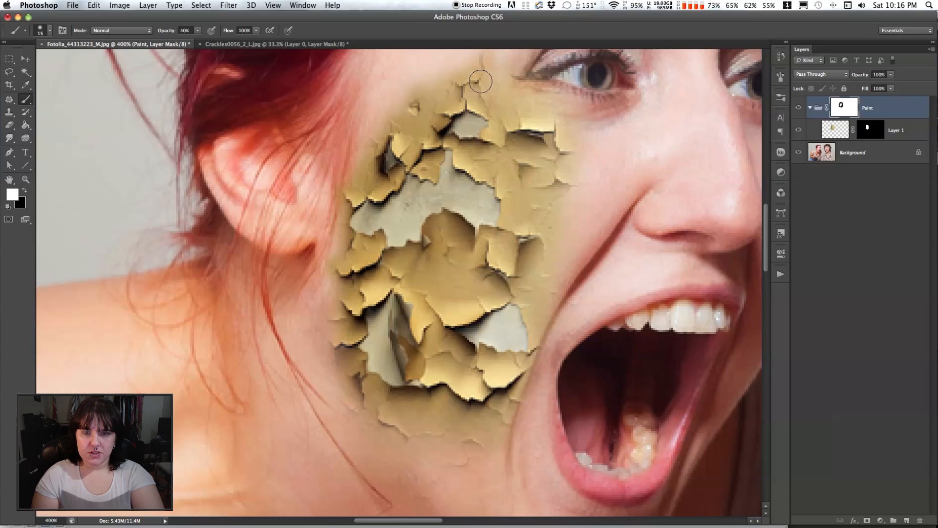
pyautogui.press('2')
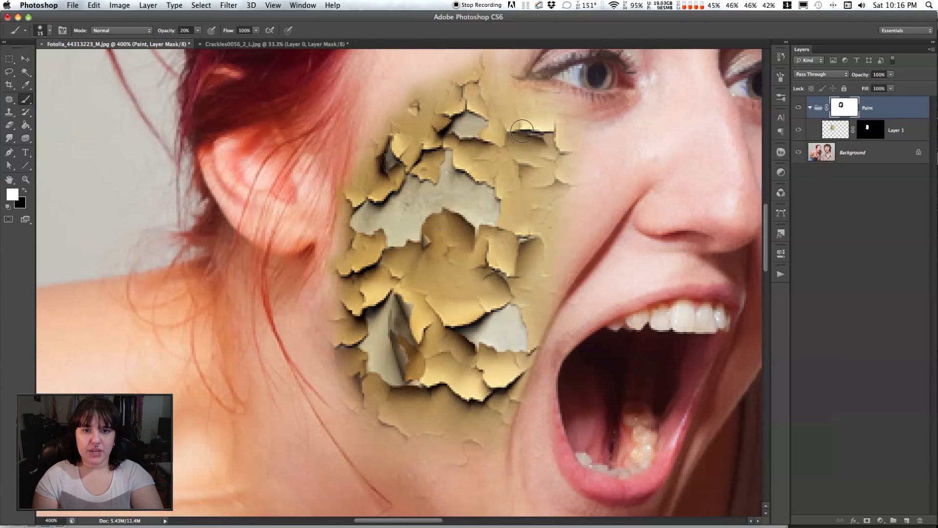
pyautogui.moveTo(572, 196)
pyautogui.mouseDown()
pyautogui.moveTo(614, 176)
pyautogui.moveTo(625, 187)
pyautogui.moveTo(582, 185)
pyautogui.moveTo(565, 147)
pyautogui.moveTo(613, 145)
pyautogui.moveTo(566, 146)
pyautogui.moveTo(529, 124)
pyautogui.moveTo(535, 105)
pyautogui.moveTo(490, 79)
pyautogui.mouseUp()
# Paint white on the group mask to bring back the cracks and flakes below the patch and on its neck-side edge.
pyautogui.scroll(3, 566, 147)
pyautogui.hscroll(-2, 566, 147)
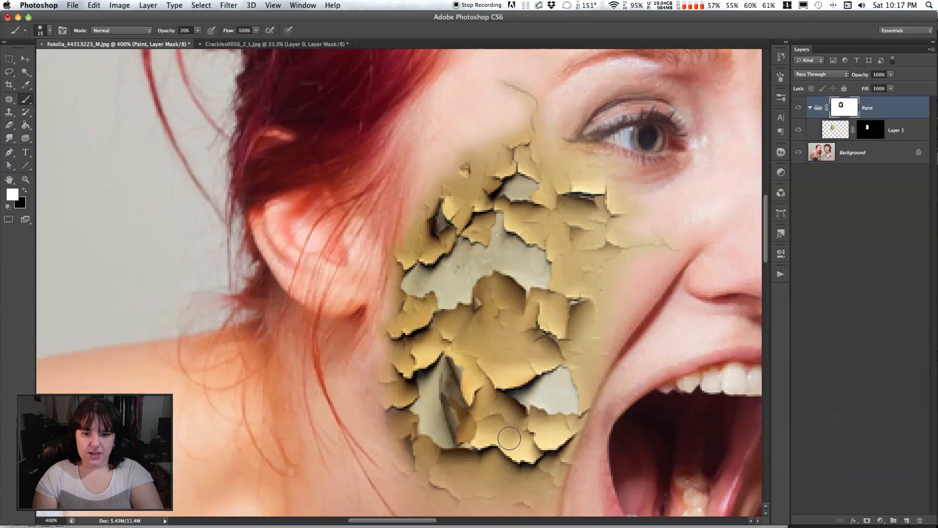
pyautogui.scroll(-6, 509, 438)
pyautogui.moveTo(518, 395)
pyautogui.mouseDown()
pyautogui.moveTo(487, 414)
pyautogui.moveTo(517, 415)
pyautogui.mouseUp()
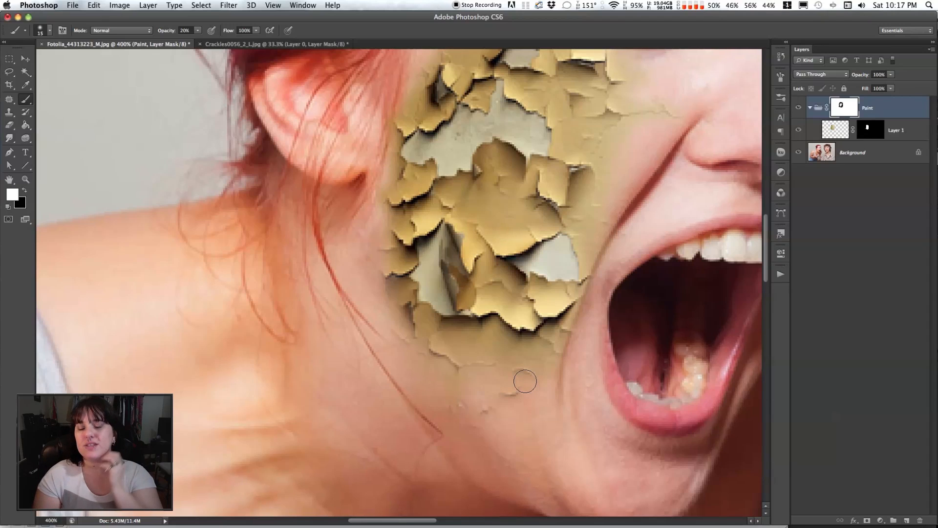
pyautogui.scroll(-2, 524, 381)
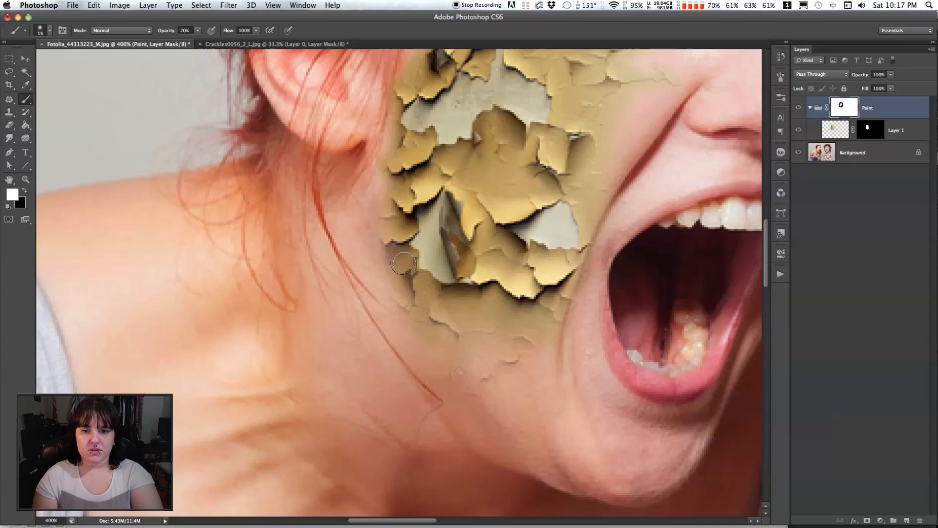
pyautogui.moveTo(379, 239); pyautogui.dragTo(386, 215)
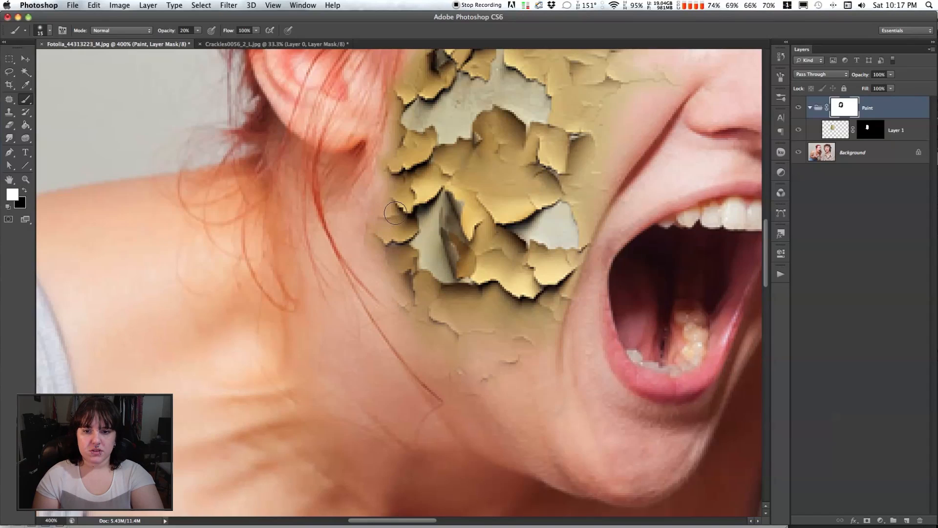
# Paint black at 20% opacity on the group mask to soften the restored flakes near the neck and the crack toward the nose.
pyautogui.press('x')
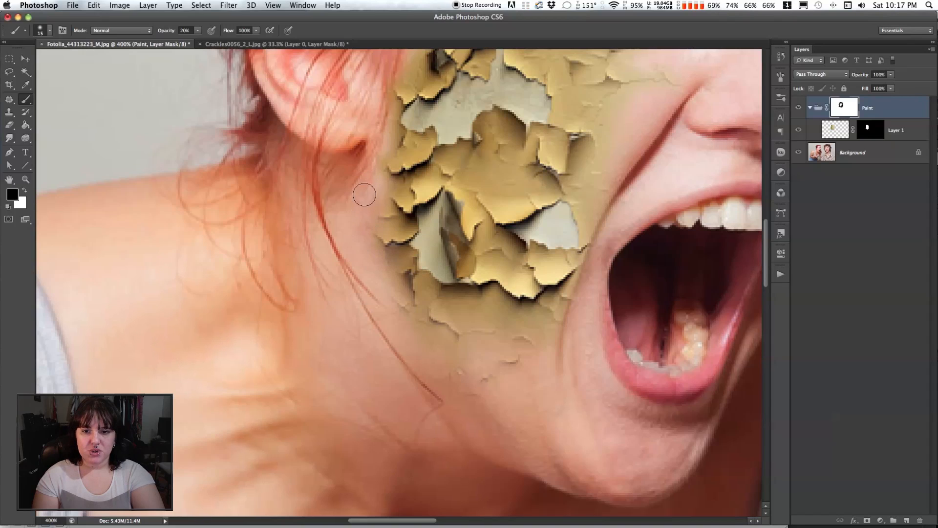
pyautogui.scroll(5, 638, 366)
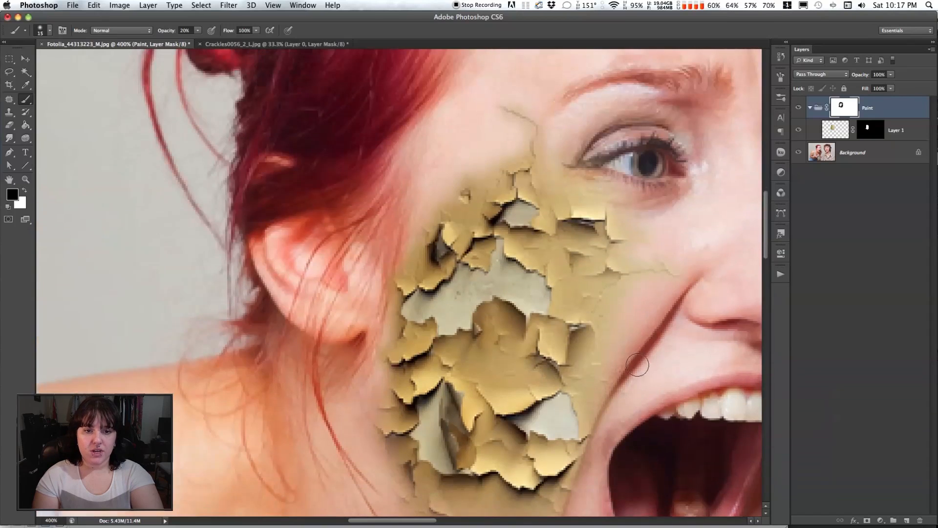
pyautogui.scroll(1, 637, 366)
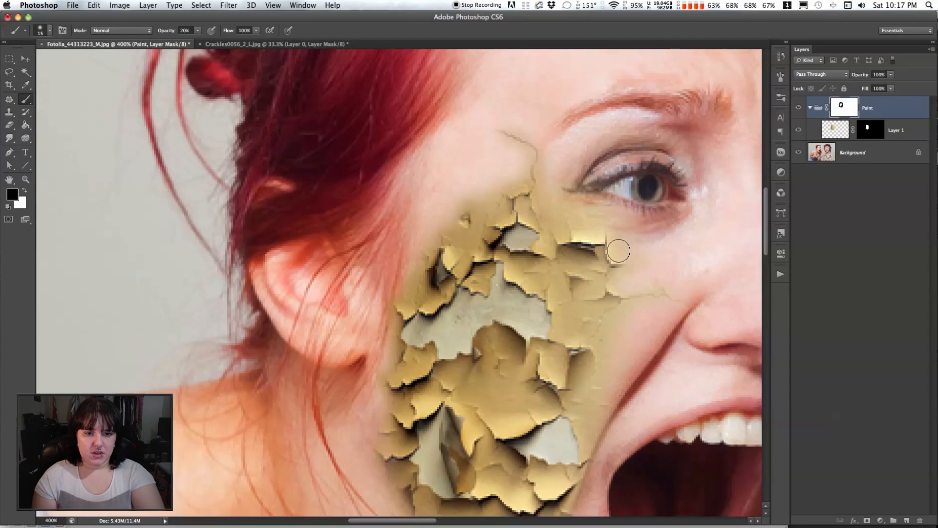
# Compare the whole composite with the Paint group's layer mask disabled and re-enabled.
pyautogui.press('super+minus')
pyautogui.press('super+minus')
pyautogui.press('super+minus')
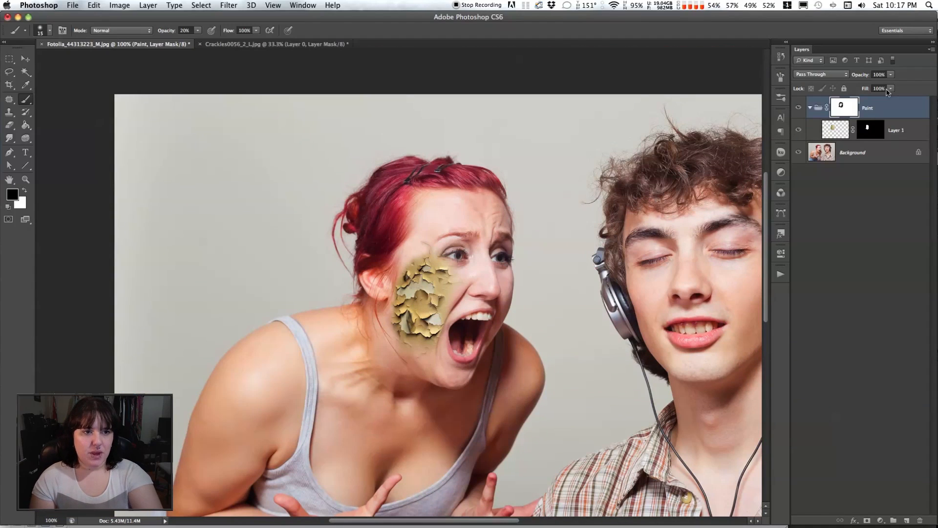
pyautogui.rightClick(856, 110)
pyautogui.click(815, 107)
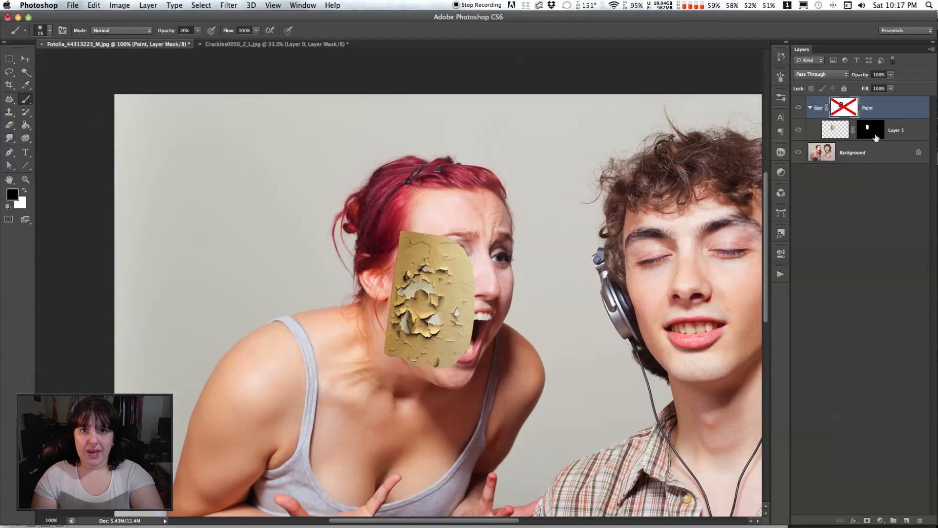
pyautogui.keyDown('shift'); pyautogui.click(844, 108); pyautogui.keyUp('shift')
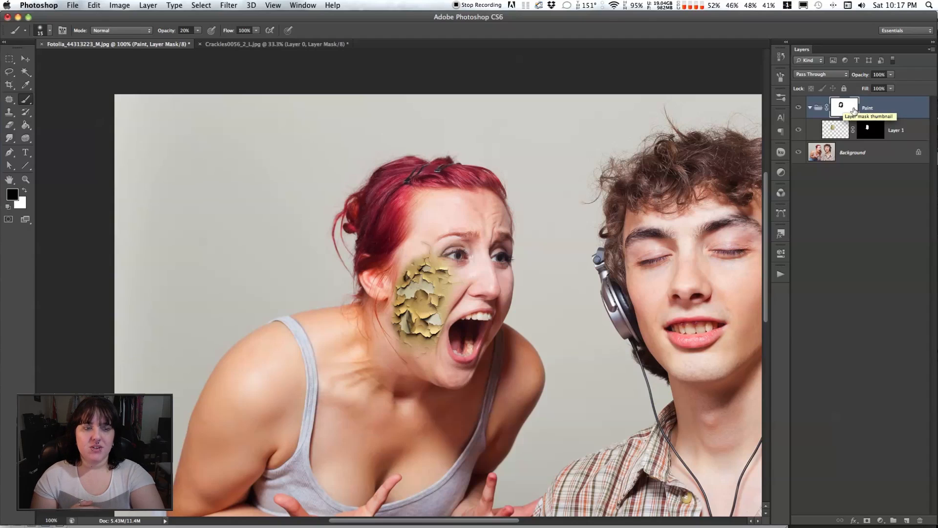
pyautogui.rightClick(840, 113)
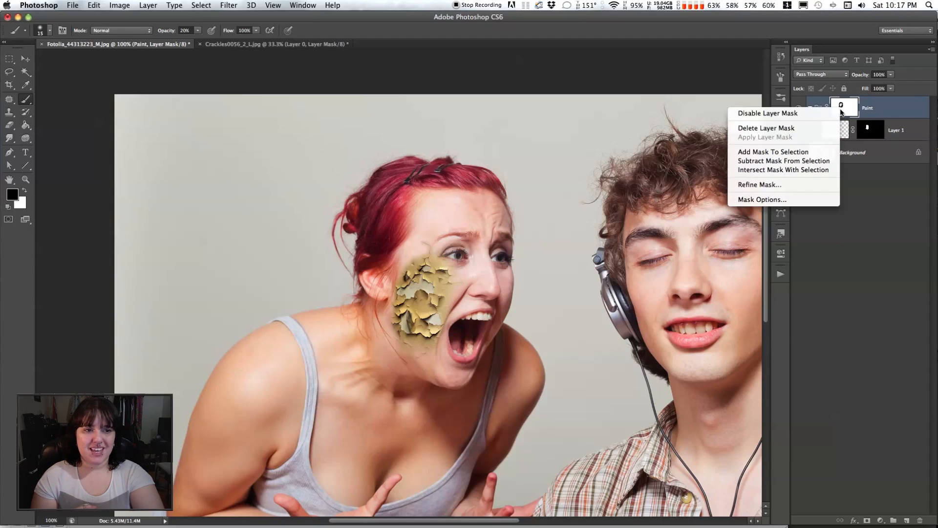
pyautogui.click(877, 129)
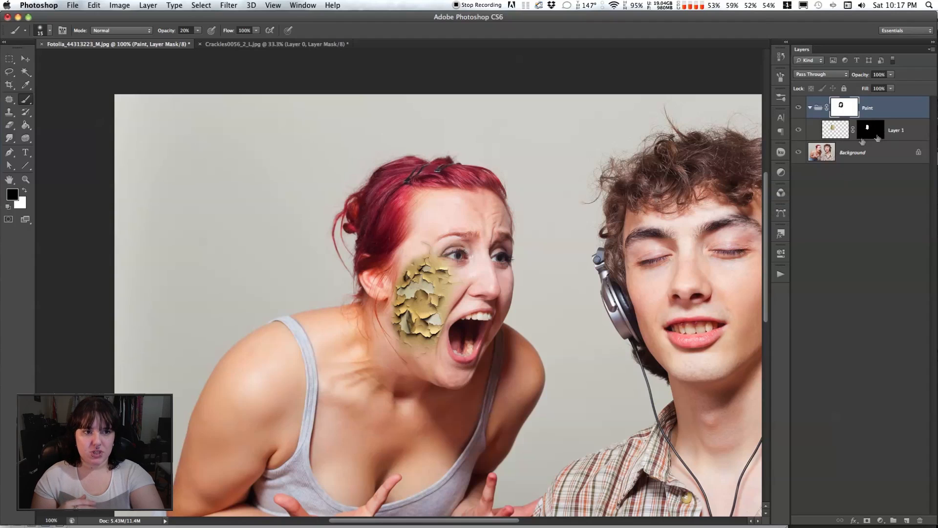
# Collapse the Paint group and add a Color Balance adjustment layer above it as a clipping mask.
pyautogui.press('z')
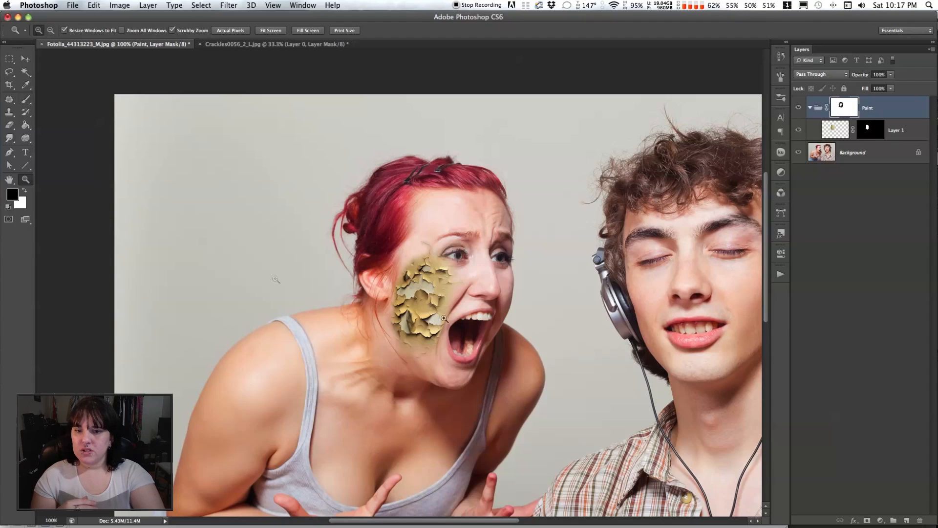
pyautogui.click(461, 307)
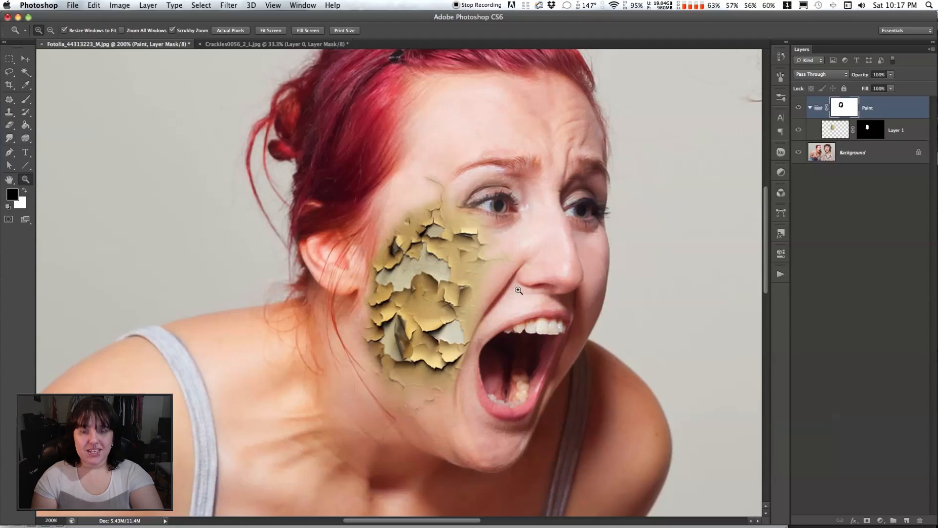
pyautogui.moveTo(491, 290); pyautogui.dragTo(470, 279)
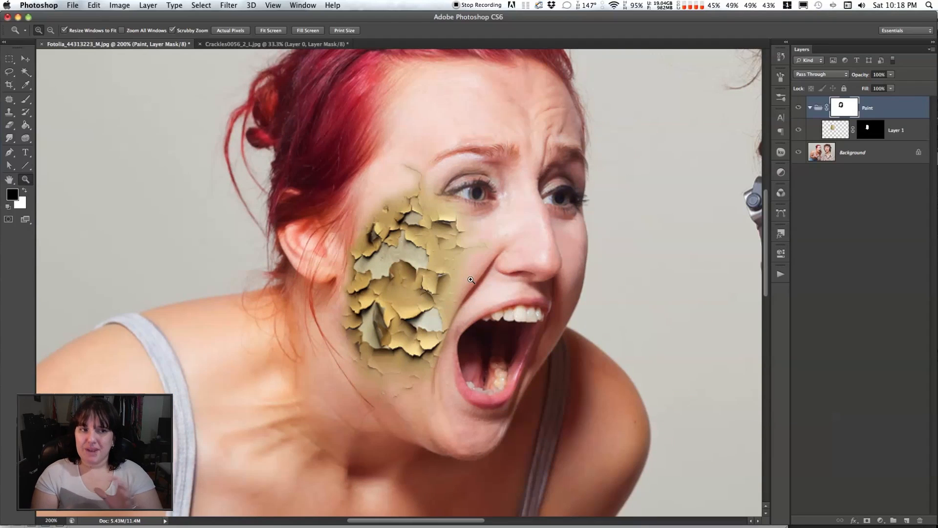
pyautogui.click(810, 107)
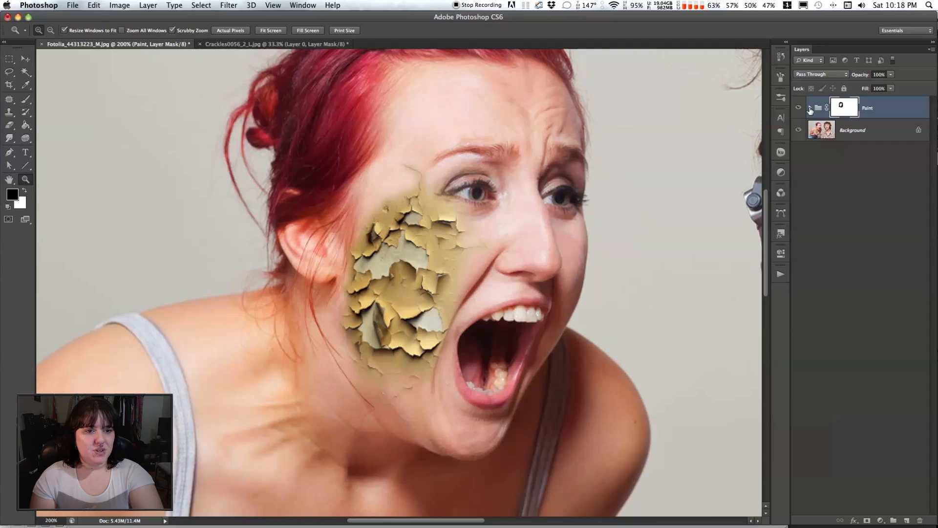
pyautogui.click(880, 520)
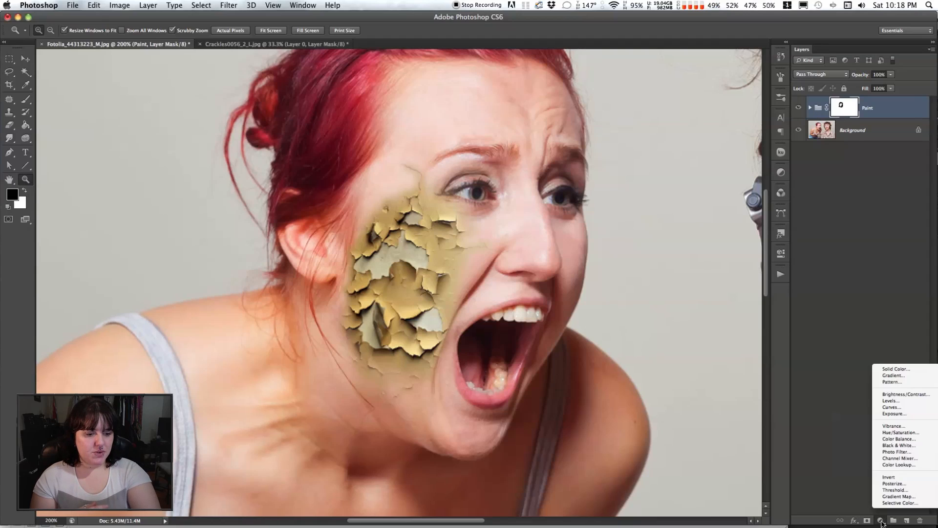
pyautogui.click(904, 438)
pyautogui.rightClick(890, 110)
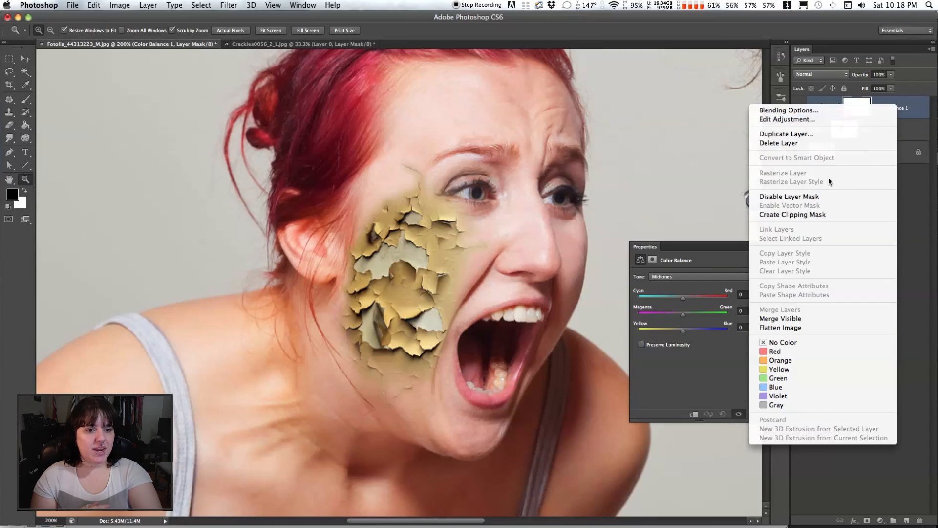
pyautogui.click(827, 214)
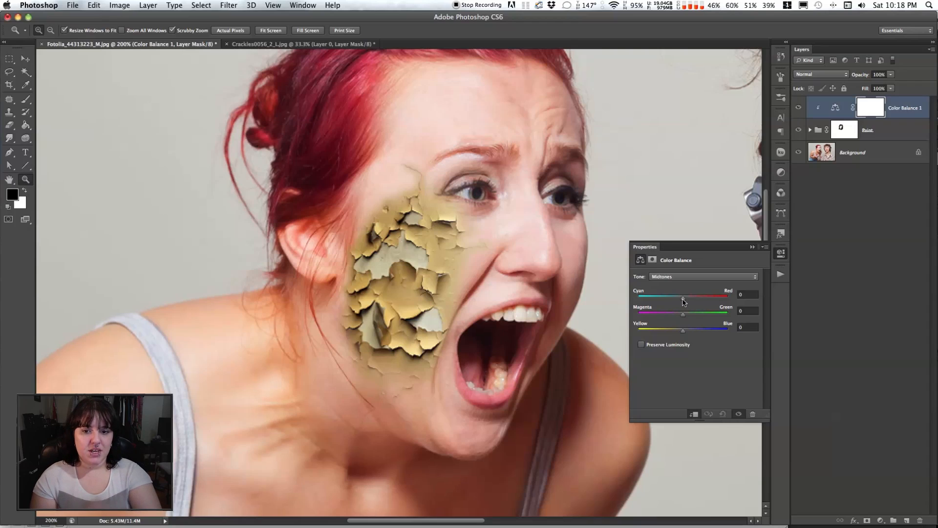
# Shift the Color Balance midtones to red +45, push them toward blue and adjust the magenta–green balance to match the skin.
pyautogui.moveTo(684, 301); pyautogui.dragTo(692, 302)
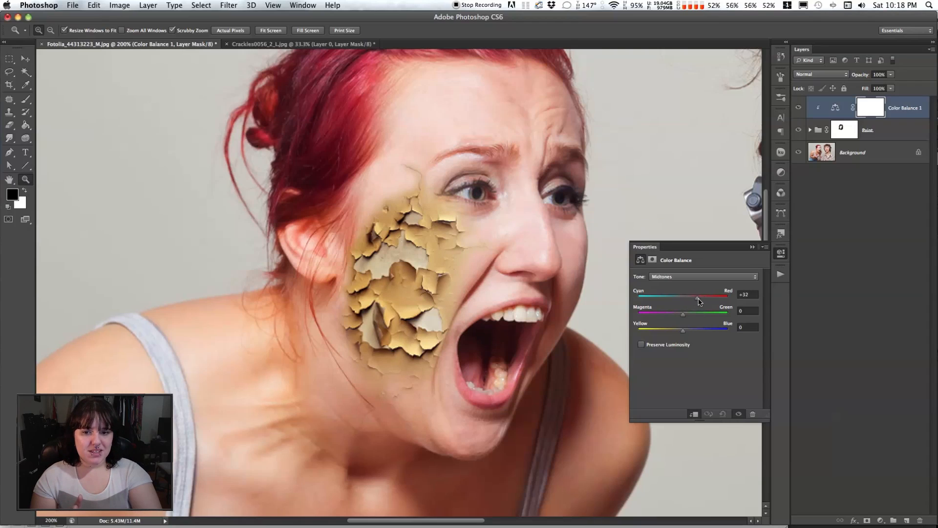
pyautogui.moveTo(688, 318)
pyautogui.mouseDown()
pyautogui.moveTo(697, 317)
pyautogui.moveTo(673, 319)
pyautogui.mouseUp()
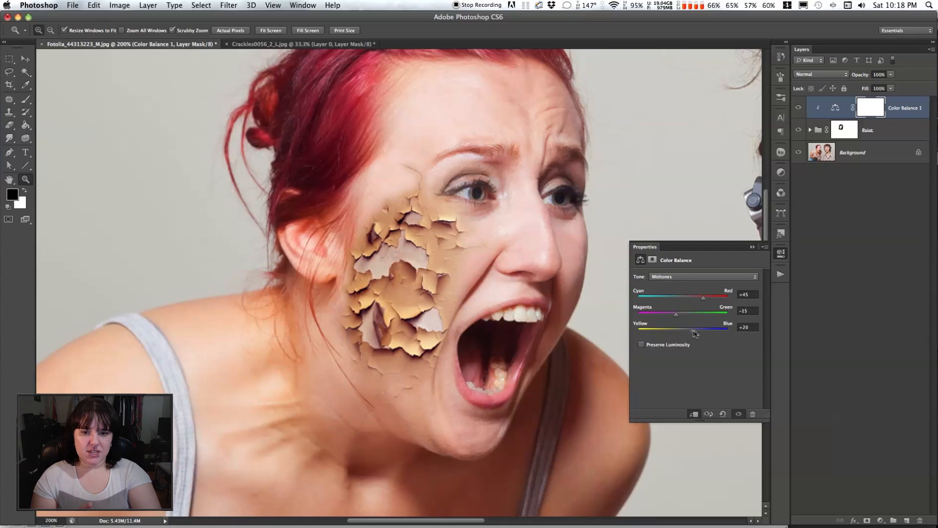
pyautogui.moveTo(709, 334); pyautogui.dragTo(705, 334)
pyautogui.moveTo(671, 317); pyautogui.dragTo(684, 317)
# Set the Color Balance highlights to red +13, green +20 and blue +39.
pyautogui.click(681, 277)
pyautogui.click(682, 288)
pyautogui.moveTo(682, 298); pyautogui.dragTo(694, 317)
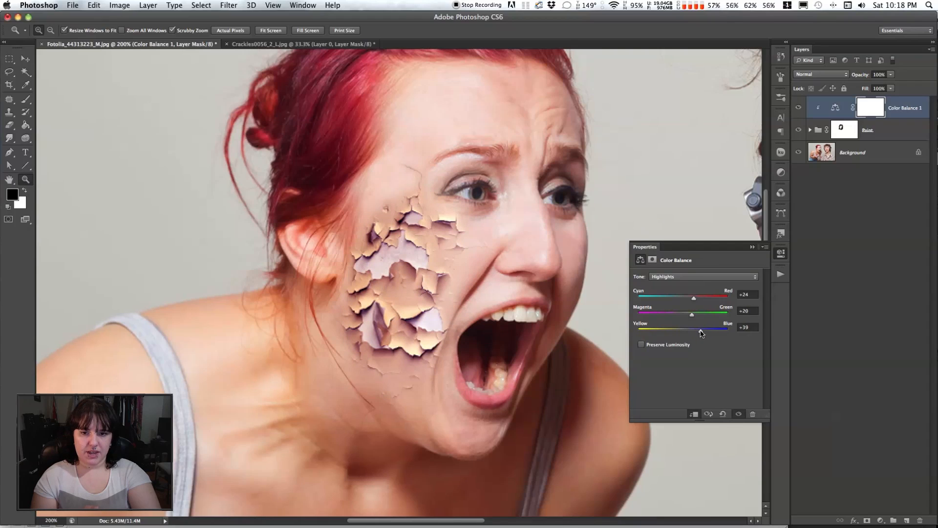
pyautogui.moveTo(691, 300); pyautogui.dragTo(689, 300)
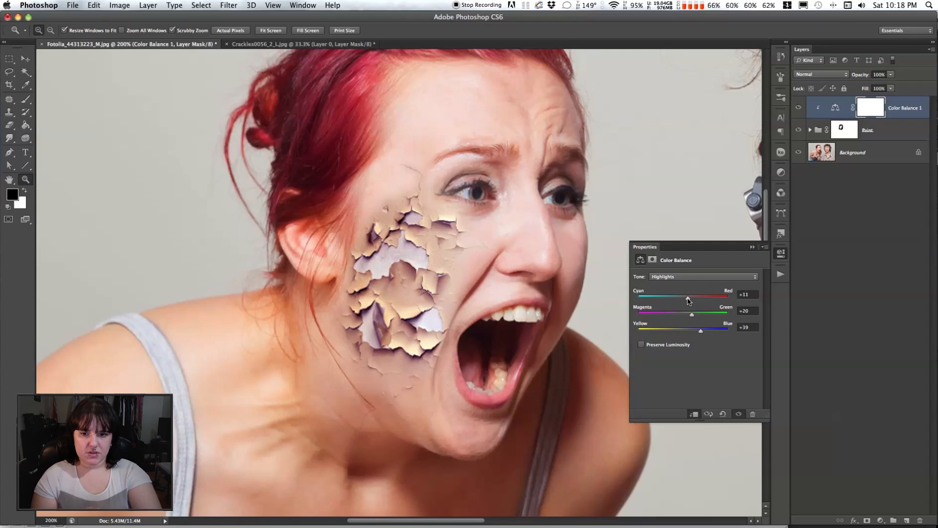
pyautogui.moveTo(688, 299); pyautogui.dragTo(693, 301)
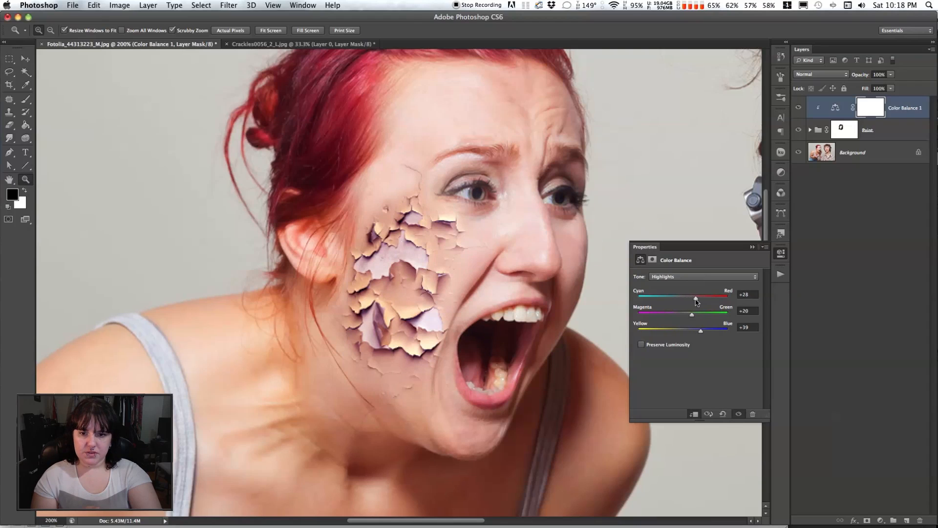
# Shift the Color Balance shadows slightly toward cyan (-9), magenta (-3) and yellow (about -7).
pyautogui.click(686, 276)
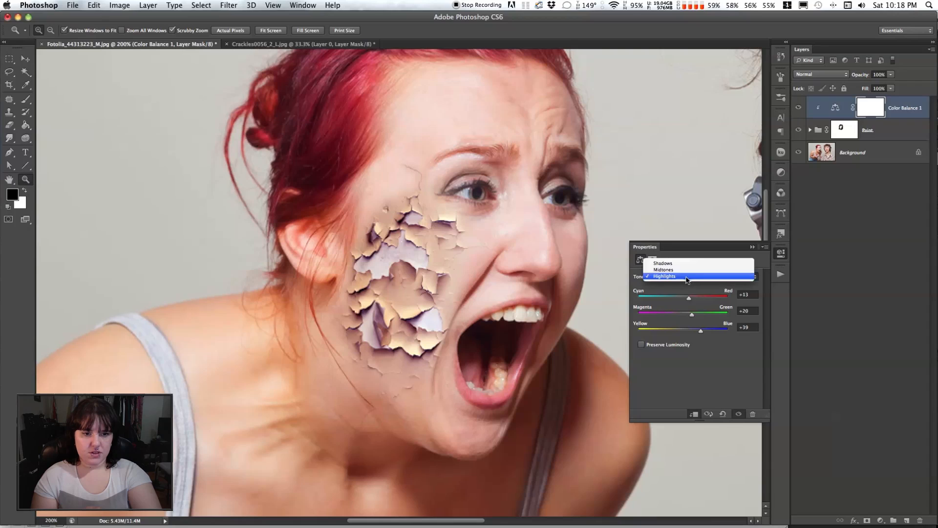
pyautogui.click(686, 259)
pyautogui.moveTo(685, 299); pyautogui.dragTo(698, 299)
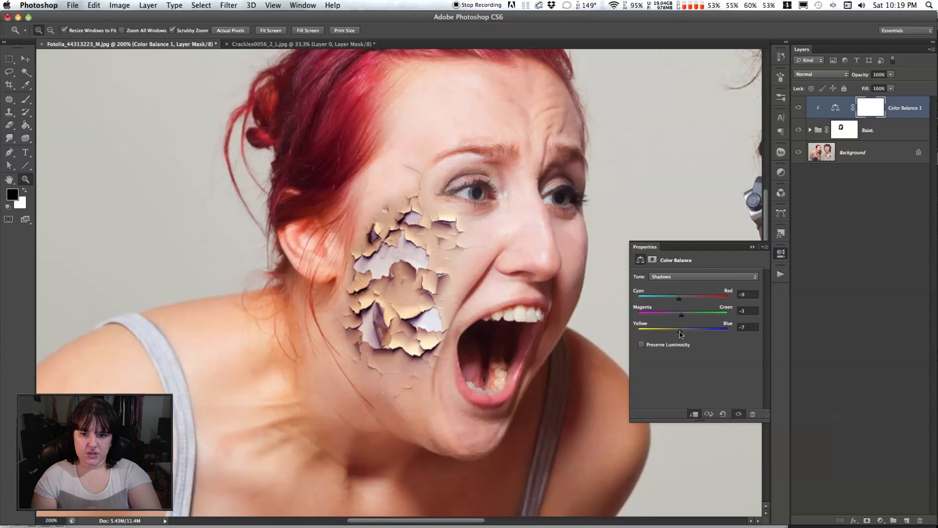
pyautogui.click(780, 254)
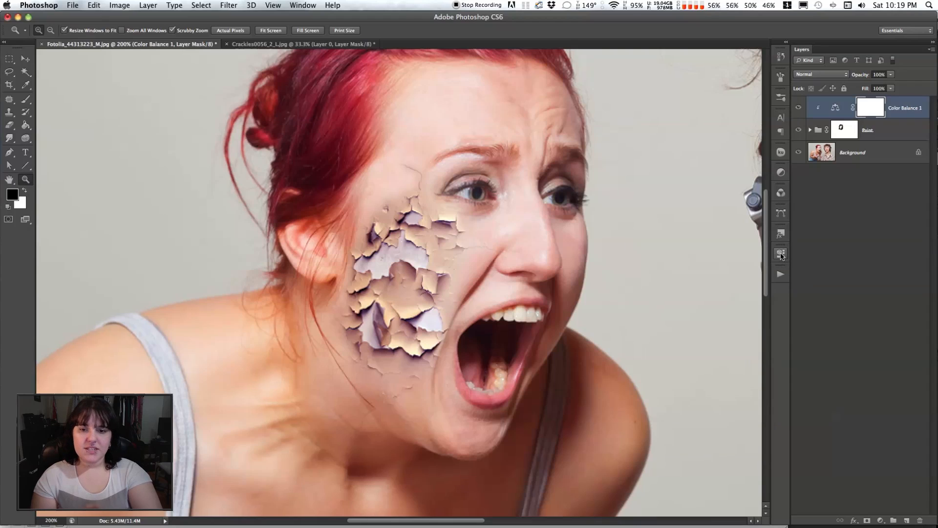
# Add a Curves adjustment layer clipped to the Paint group, directly beneath the Color Balance layer.
pyautogui.click(900, 126)
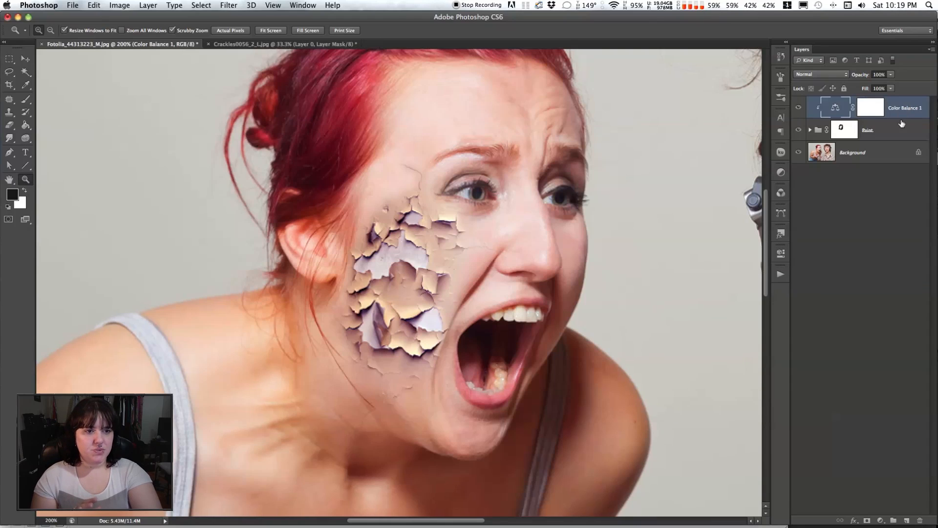
pyautogui.click(883, 520)
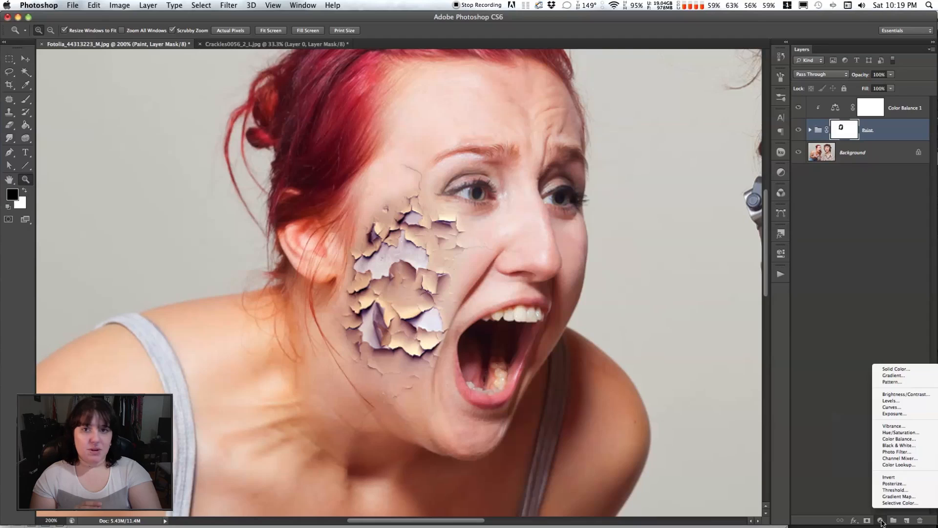
pyautogui.click(907, 407)
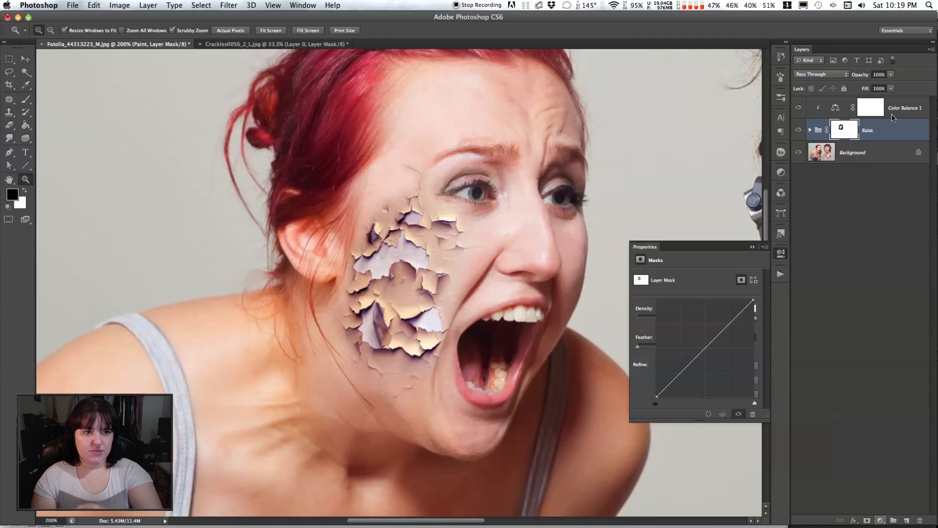
pyautogui.click(884, 160)
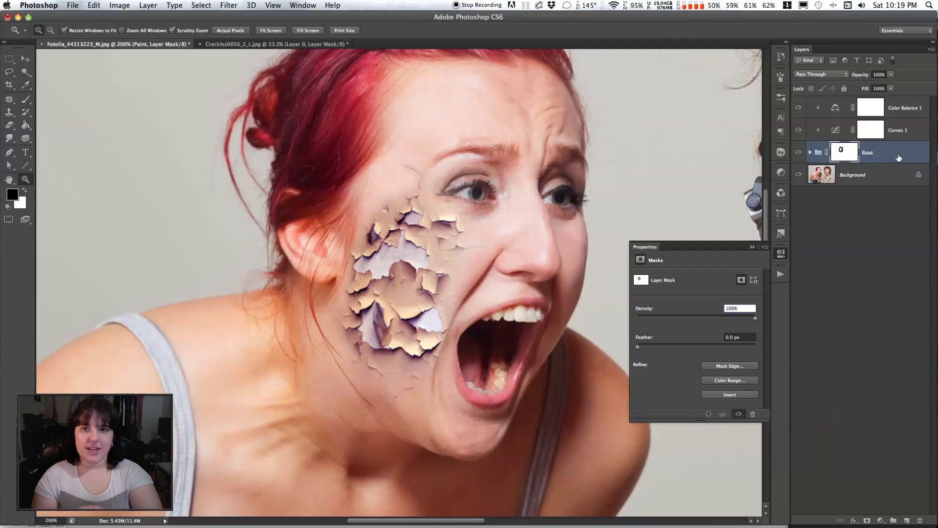
pyautogui.click(900, 136)
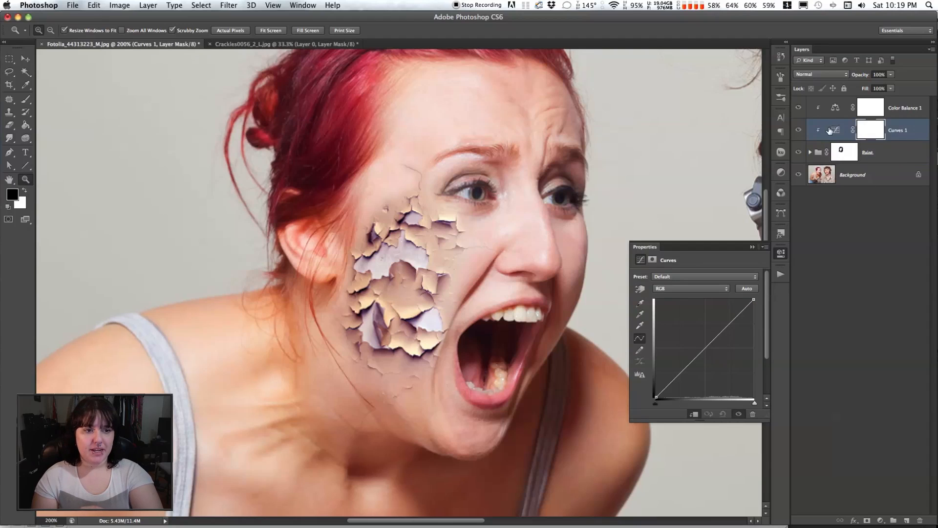
pyautogui.click(910, 153)
pyautogui.click(899, 131)
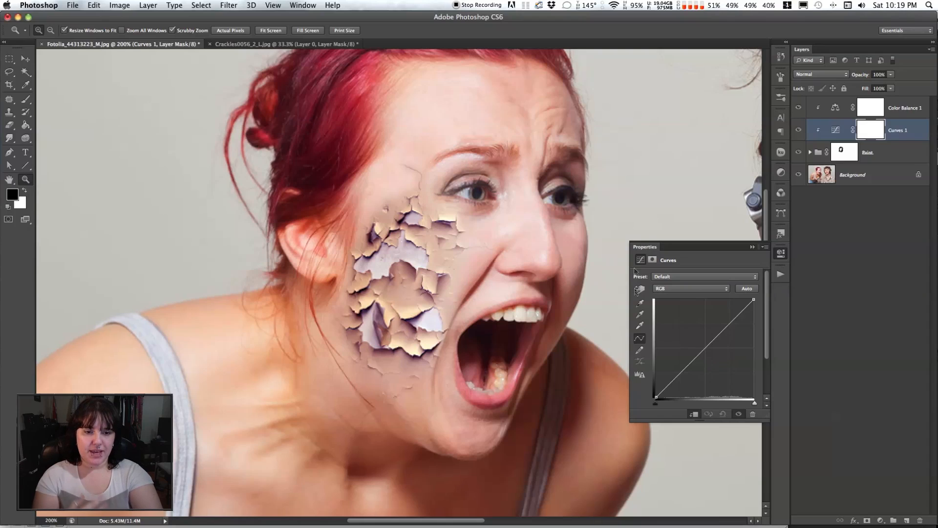
# Brighten the peeling paint by raising the RGB curve's lower midtones and placing a second point in the highlights close to the diagonal.
pyautogui.moveTo(697, 352)
pyautogui.mouseDown()
pyautogui.moveTo(704, 333)
pyautogui.moveTo(736, 315)
pyautogui.moveTo(701, 342)
pyautogui.mouseUp()
pyautogui.moveTo(736, 316); pyautogui.dragTo(734, 312)
pyautogui.moveTo(702, 341); pyautogui.dragTo(699, 349)
pyautogui.moveTo(734, 312); pyautogui.dragTo(734, 314)
pyautogui.moveTo(700, 348); pyautogui.dragTo(688, 353)
pyautogui.moveTo(735, 315); pyautogui.dragTo(734, 313)
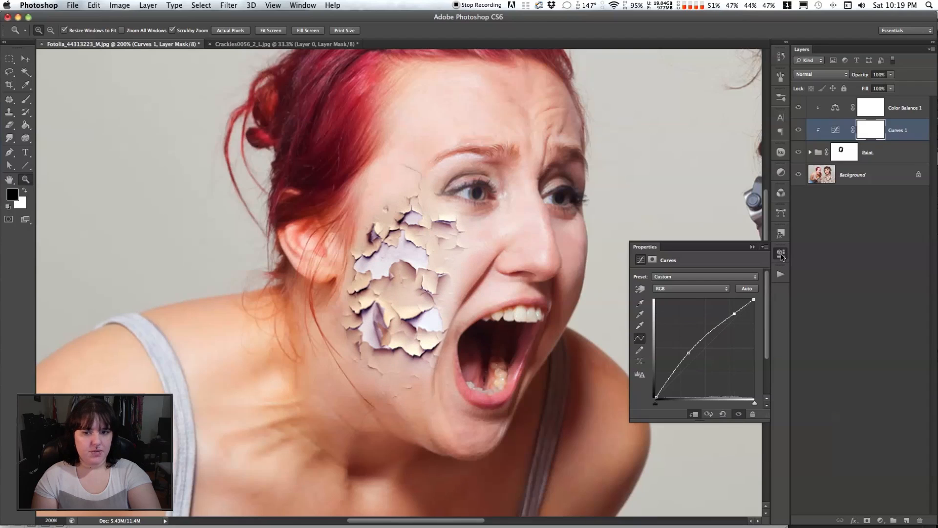
pyautogui.click(780, 255)
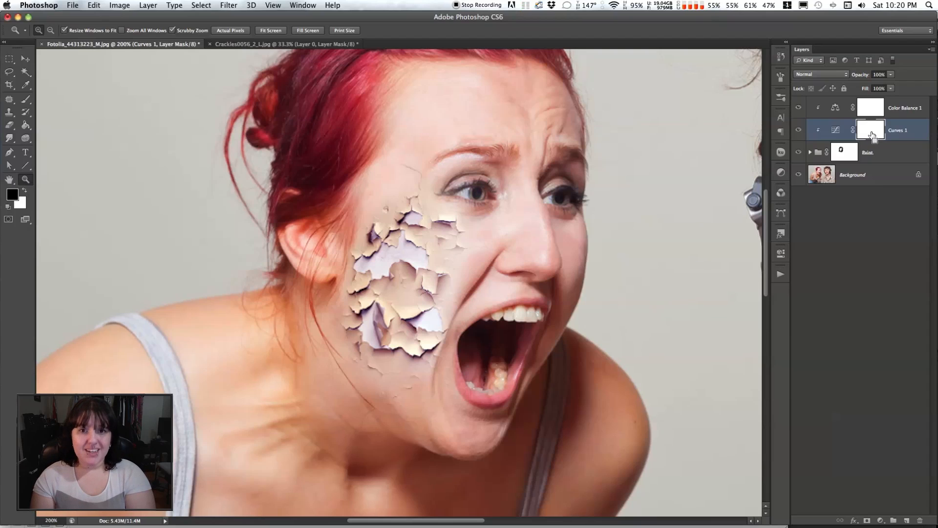
# Invert the Curves mask to black and paint white on it with an 80 px brush at 20% opacity to lighten the patch's upper part.
pyautogui.press('super+i')
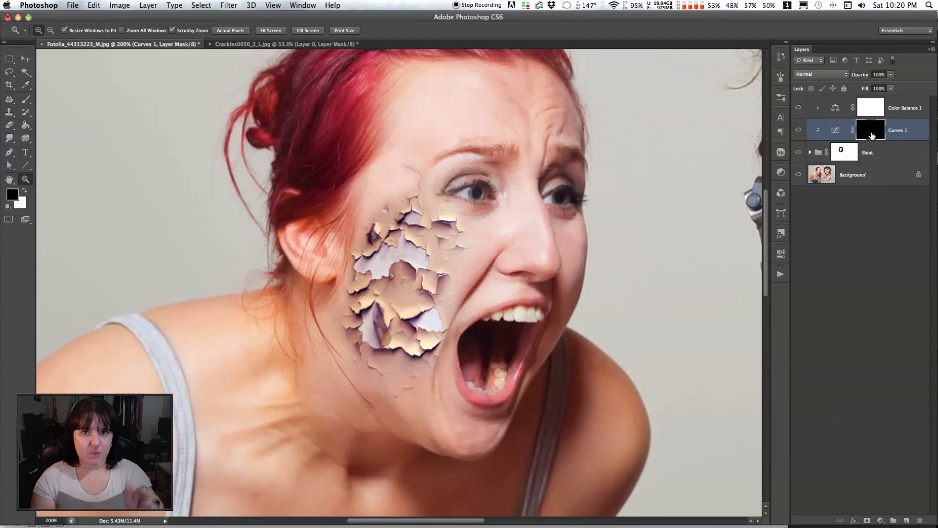
pyautogui.click(26, 101)
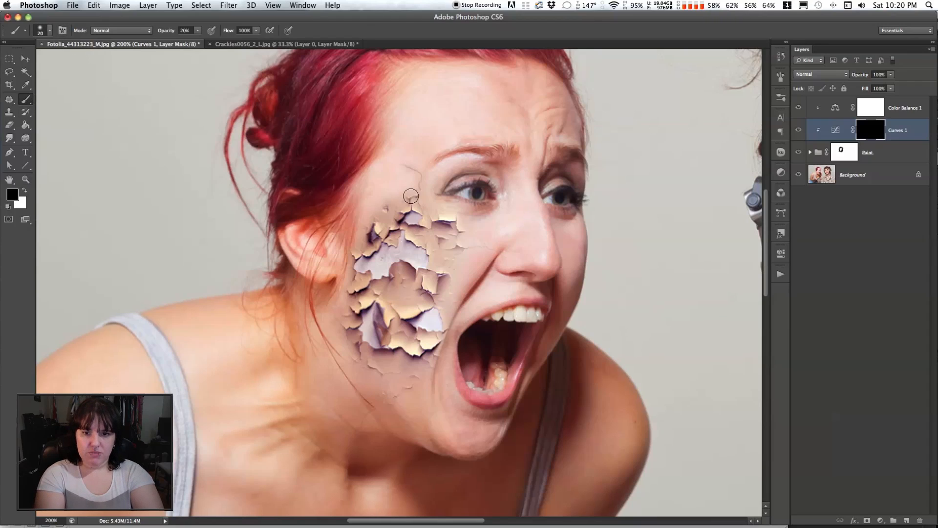
pyautogui.press(']')
pyautogui.press(']')
pyautogui.press(']')
pyautogui.press(']')
pyautogui.press(']')
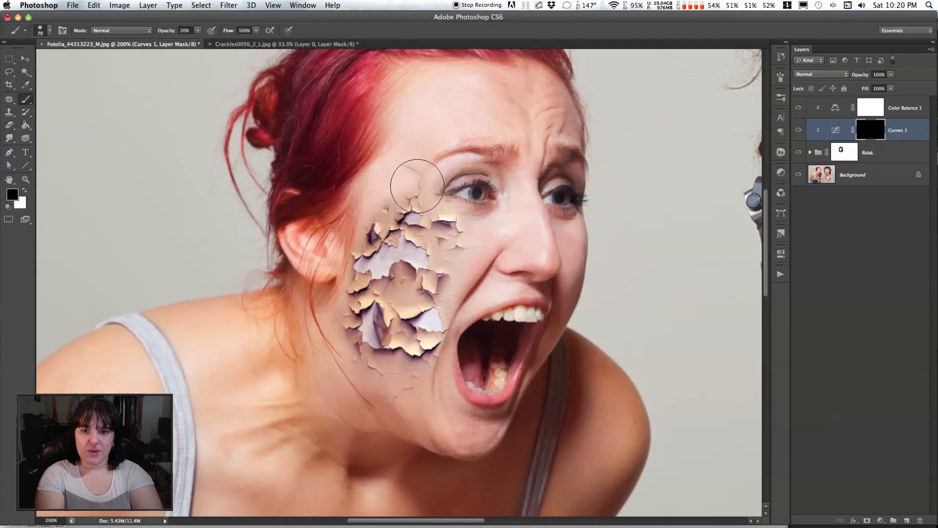
pyautogui.click(25, 191)
pyautogui.scroll(15, 189, 109)
pyautogui.scroll(-10, 199, 80)
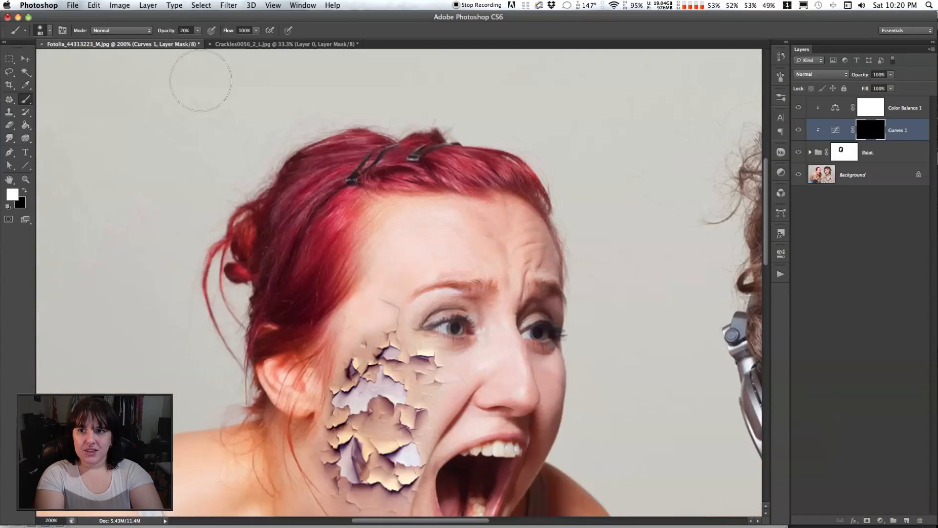
pyautogui.scroll(-8, 397, 247)
pyautogui.scroll(3, 406, 239)
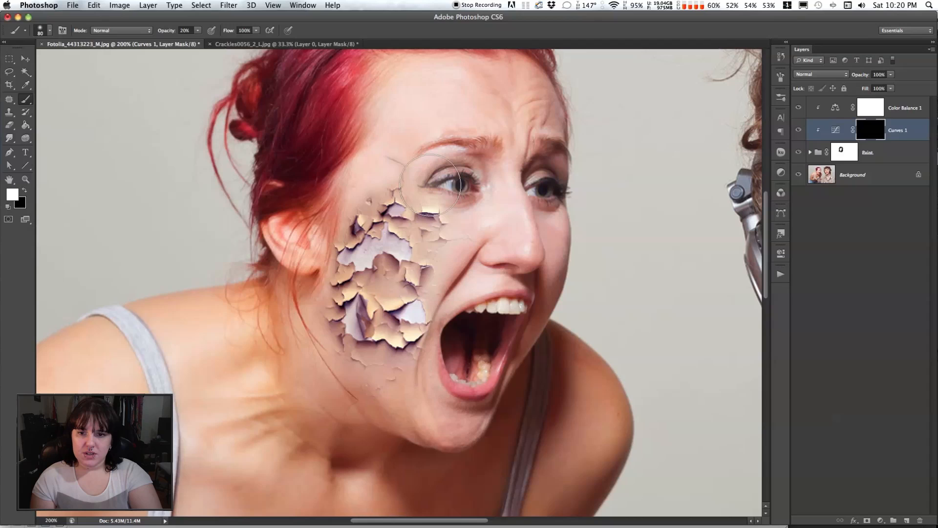
pyautogui.moveTo(295, 239)
pyautogui.mouseDown()
pyautogui.moveTo(400, 187)
pyautogui.moveTo(408, 190)
pyautogui.moveTo(322, 216)
pyautogui.moveTo(418, 193)
pyautogui.moveTo(300, 224)
pyautogui.moveTo(452, 181)
pyautogui.moveTo(424, 180)
pyautogui.moveTo(362, 201)
pyautogui.moveTo(403, 180)
pyautogui.moveTo(437, 227)
pyautogui.moveTo(381, 209)
pyautogui.moveTo(350, 211)
pyautogui.moveTo(335, 249)
pyautogui.moveTo(338, 229)
pyautogui.moveTo(397, 169)
pyautogui.moveTo(365, 202)
pyautogui.moveTo(399, 191)
pyautogui.moveTo(384, 225)
pyautogui.moveTo(383, 214)
pyautogui.moveTo(377, 231)
pyautogui.moveTo(375, 212)
pyautogui.moveTo(392, 188)
pyautogui.moveTo(374, 217)
pyautogui.moveTo(351, 221)
pyautogui.mouseUp()
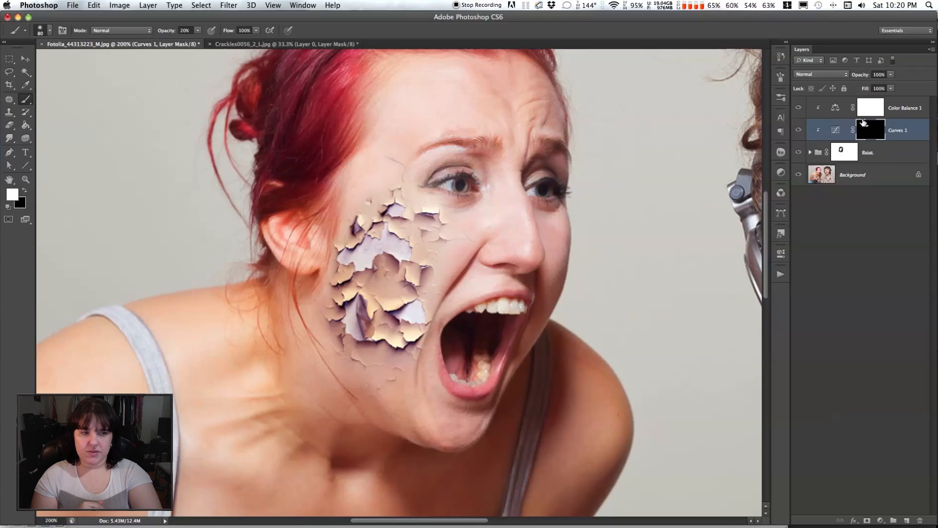
# Paint black on the Paint group mask with a soft 12 px brush at 20% opacity to blend the flakes' surroundings into the skin.
pyautogui.click(851, 153)
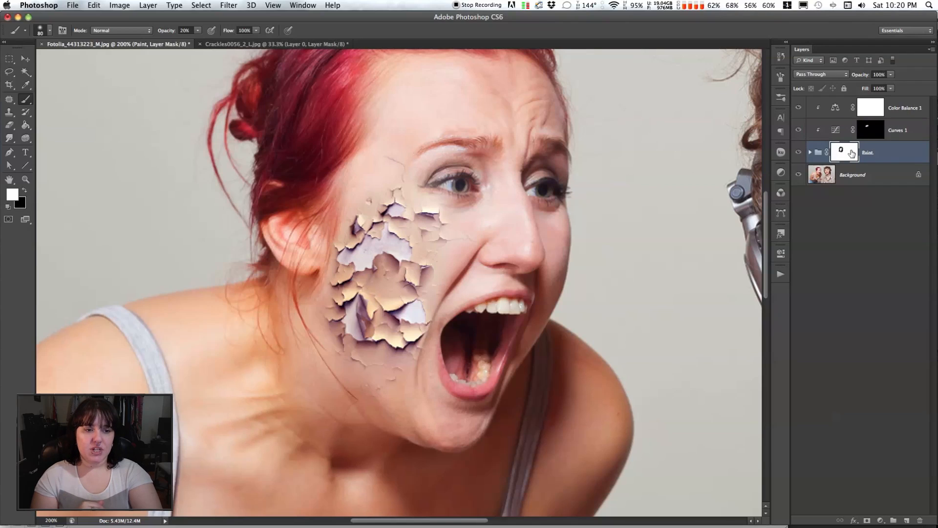
pyautogui.click(26, 179)
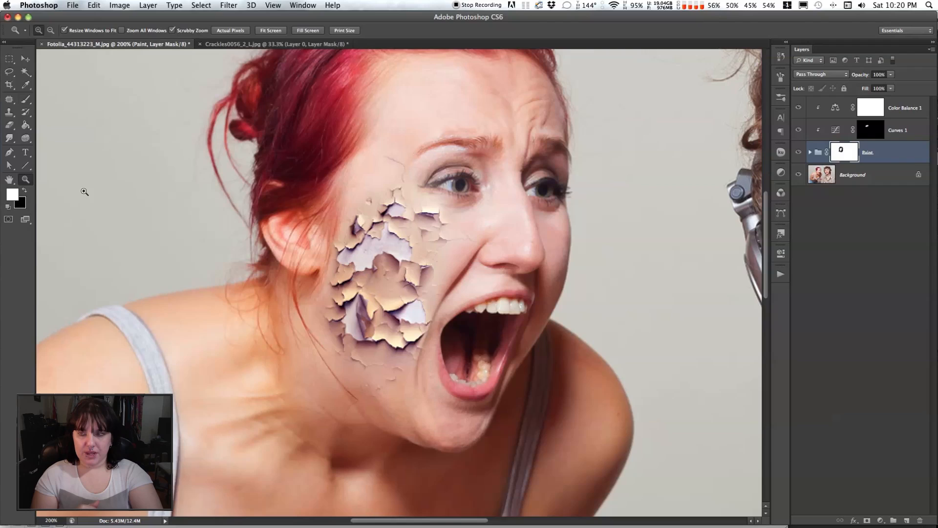
pyautogui.click(373, 261)
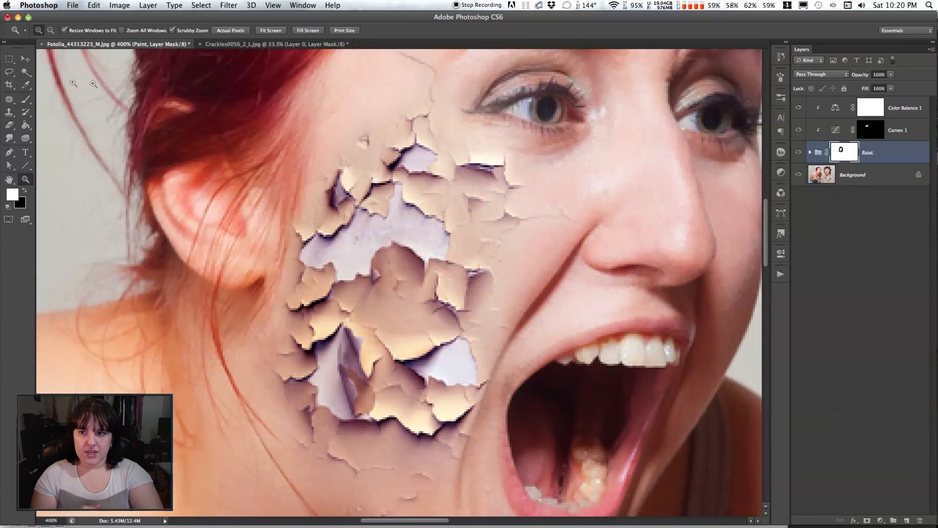
pyautogui.click(25, 99)
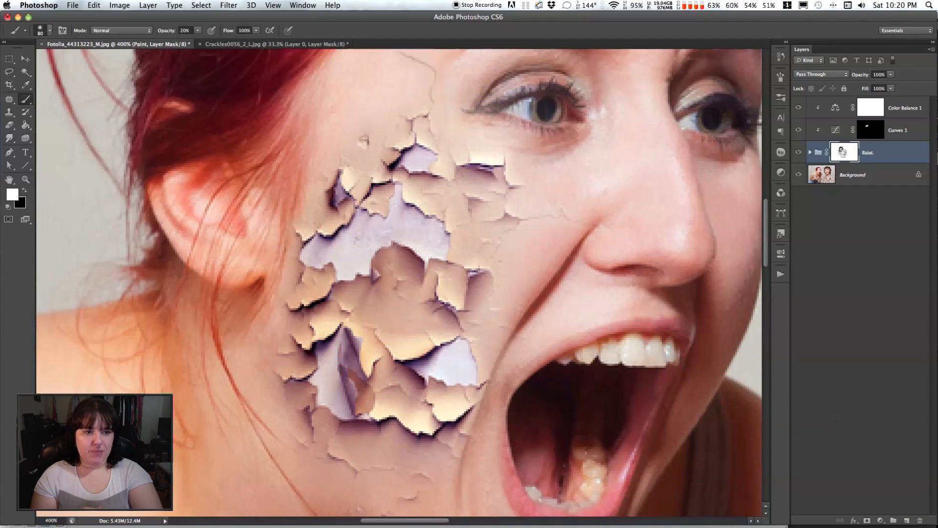
pyautogui.click(25, 191)
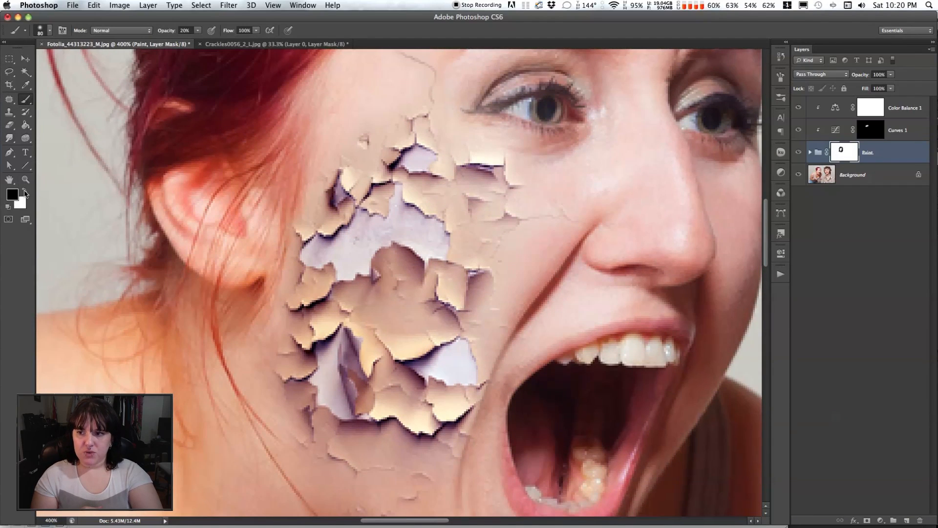
pyautogui.rightClick(363, 138)
pyautogui.moveTo(417, 158); pyautogui.dragTo(405, 161)
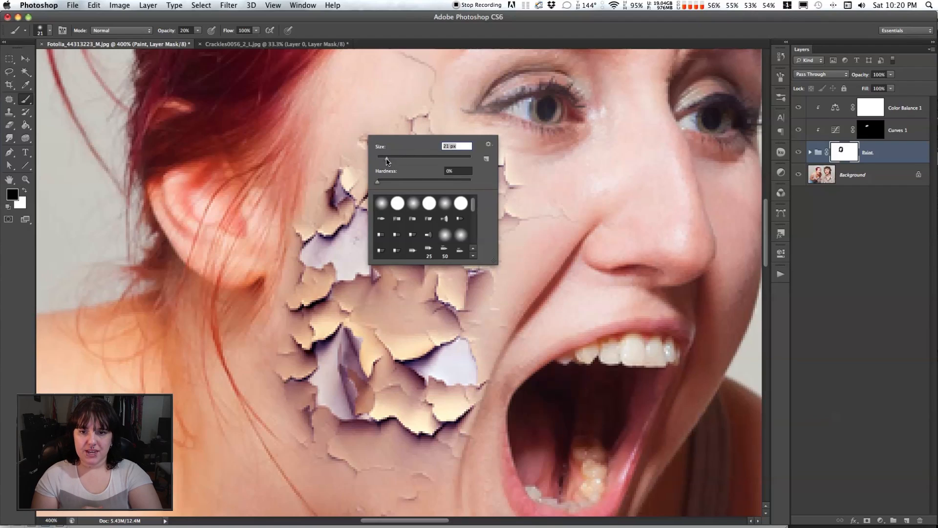
pyautogui.moveTo(385, 161); pyautogui.dragTo(387, 161)
pyautogui.click(409, 29)
pyautogui.rightClick(412, 106)
pyautogui.moveTo(437, 128); pyautogui.dragTo(430, 130)
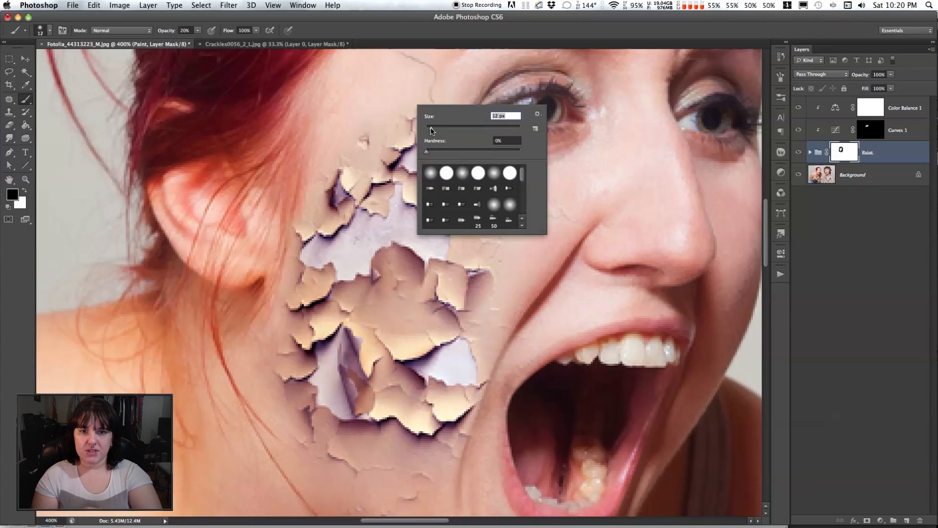
pyautogui.click(424, 22)
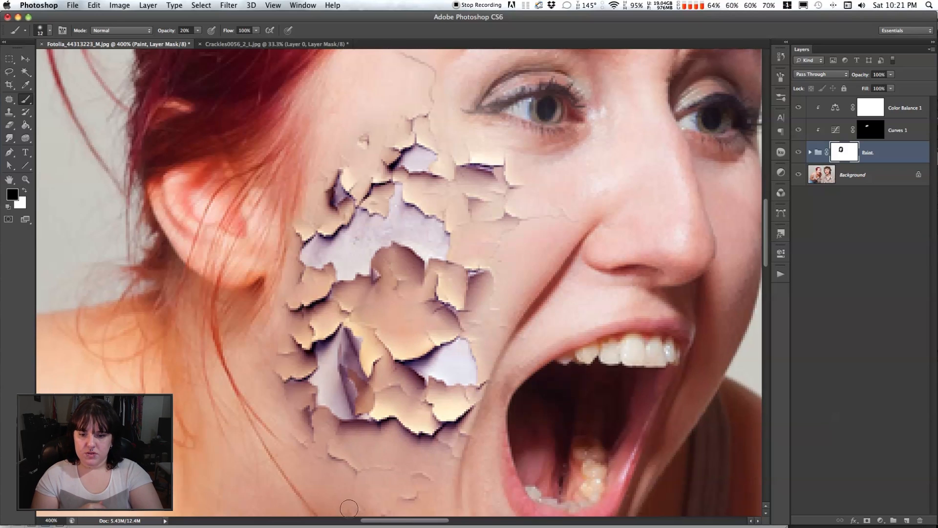
pyautogui.scroll(-5, 468, 431)
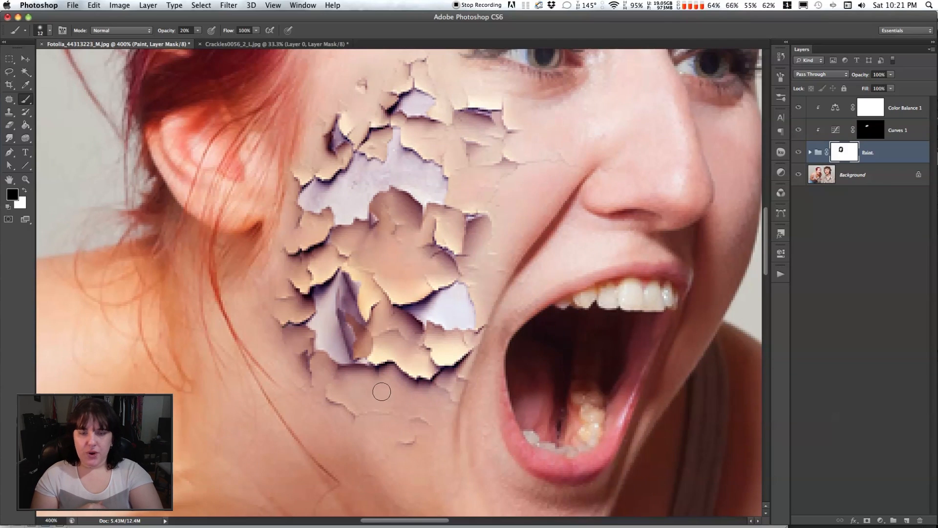
pyautogui.scroll(1, 403, 415)
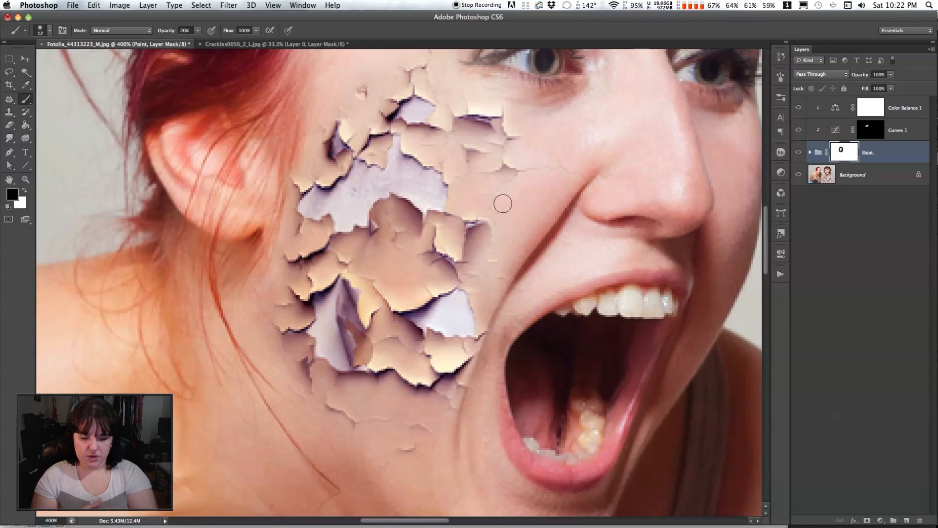
# Review the blended patch in the whole composite at 100% magnification.
pyautogui.press('super+minus')
pyautogui.press('super+minus')
pyautogui.press('super+minus')
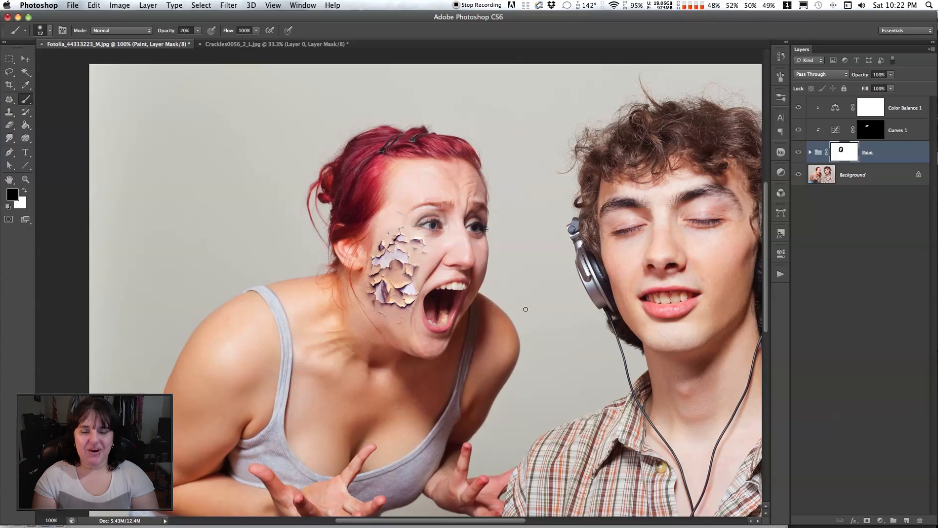
pyautogui.hscroll(3, 518, 315)
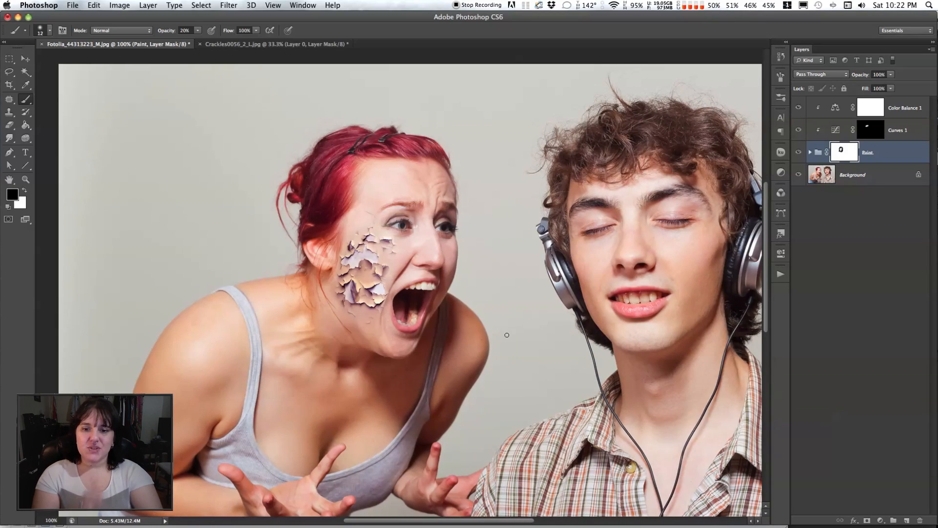